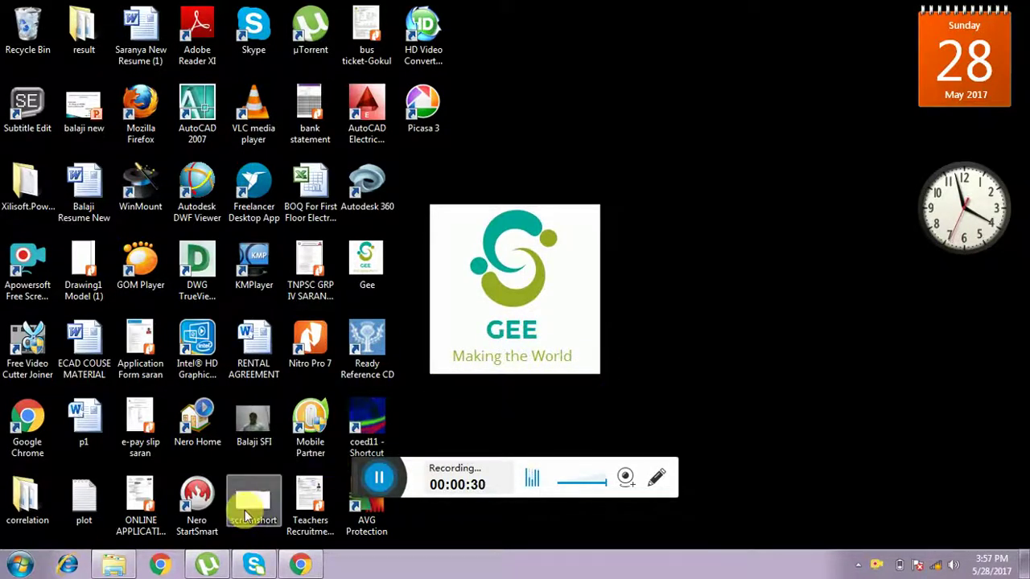
# Open the Student Biodata workbook from the Mail Merge folder and dismiss the Office activation notice
pyautogui.click(111, 565)
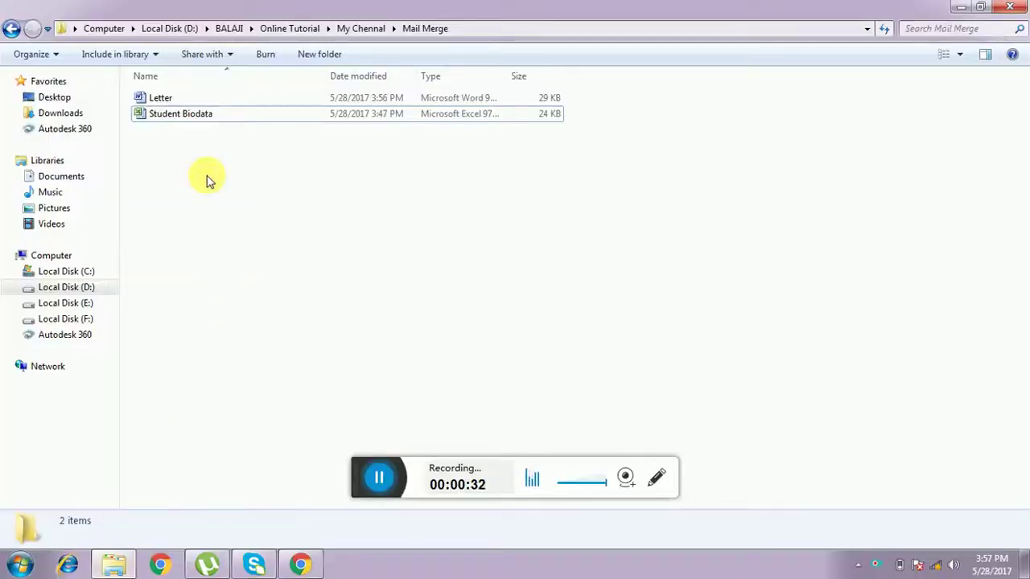
pyautogui.doubleClick(193, 121)
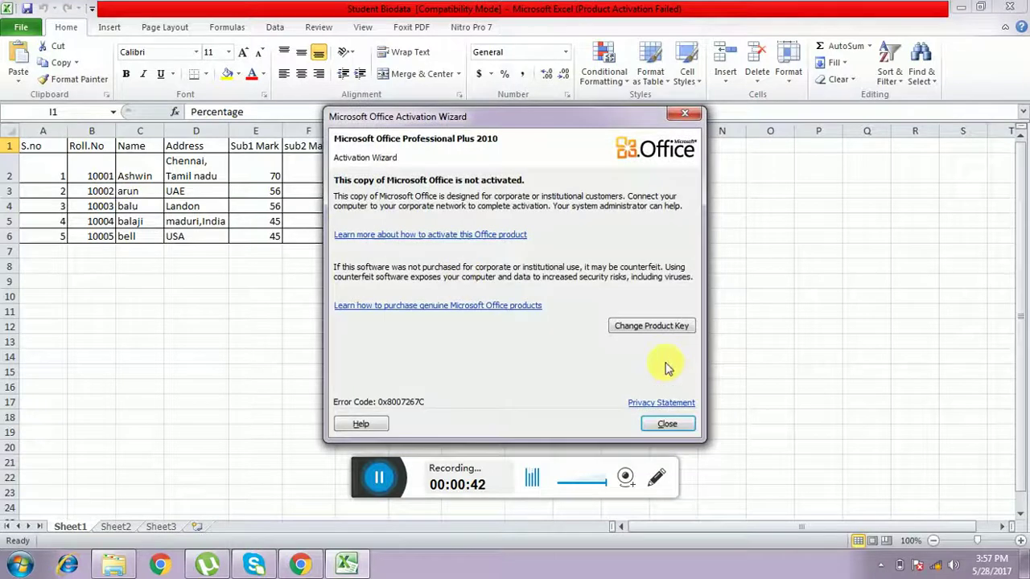
pyautogui.click(666, 425)
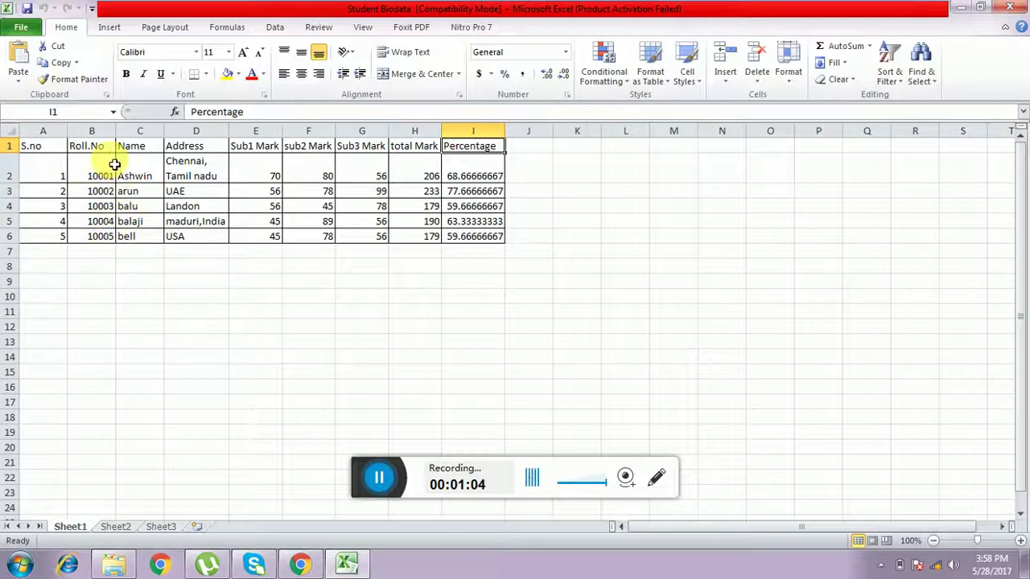
# Open the Letter document from the Mail Merge folder in Word and dismiss its activation notice
pyautogui.click(116, 566)
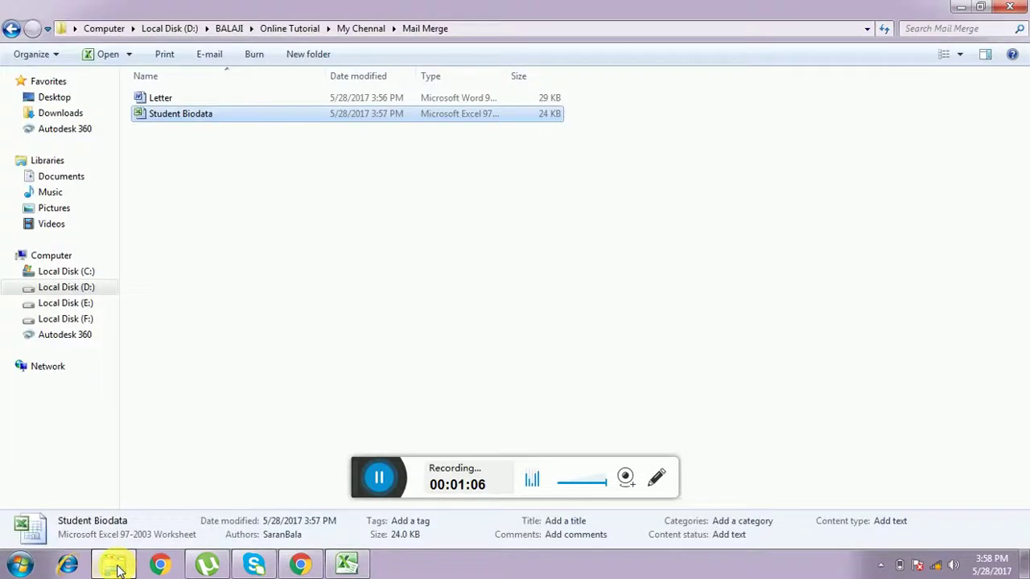
pyautogui.click(190, 97)
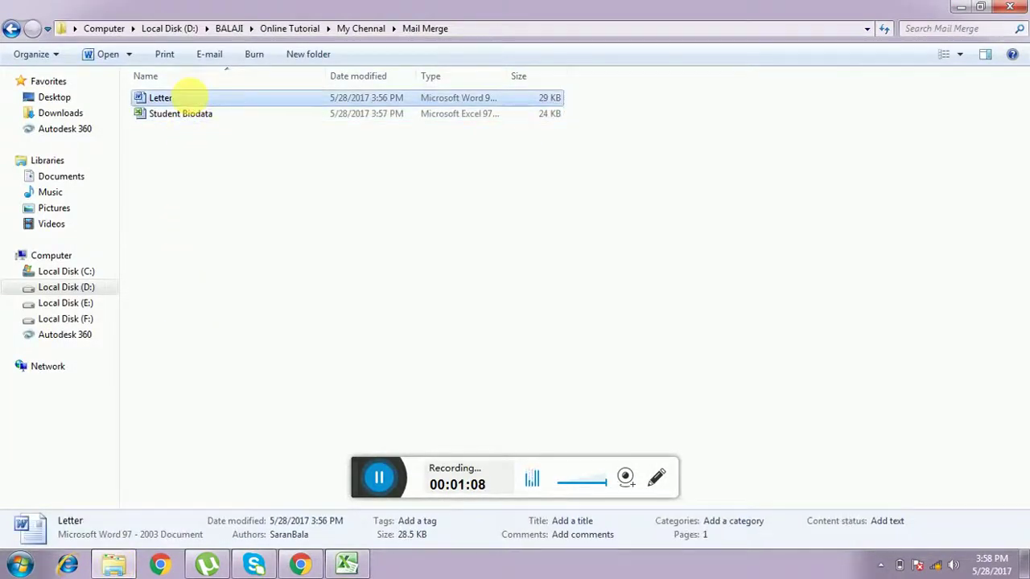
pyautogui.doubleClick(190, 98)
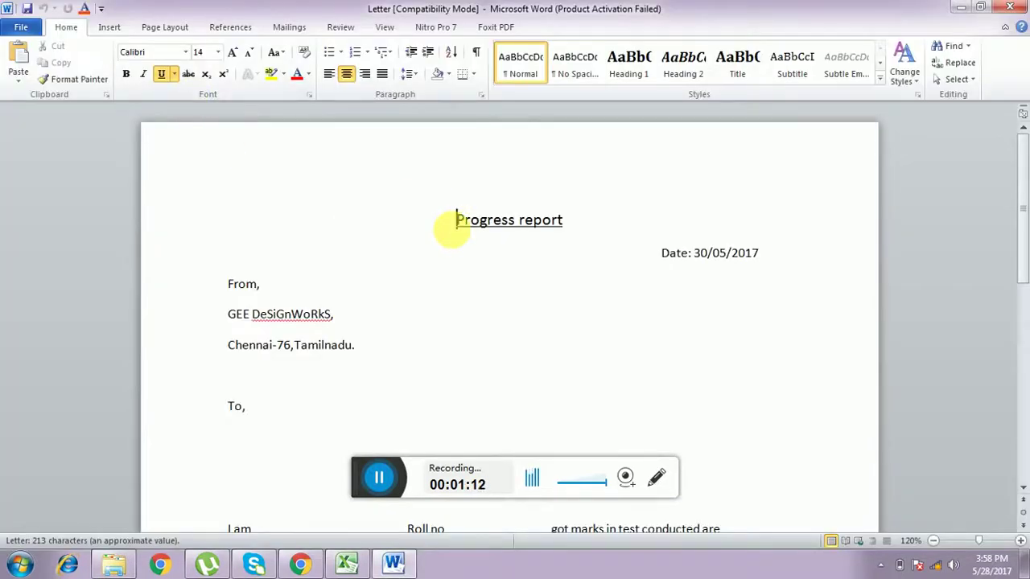
pyautogui.click(347, 563)
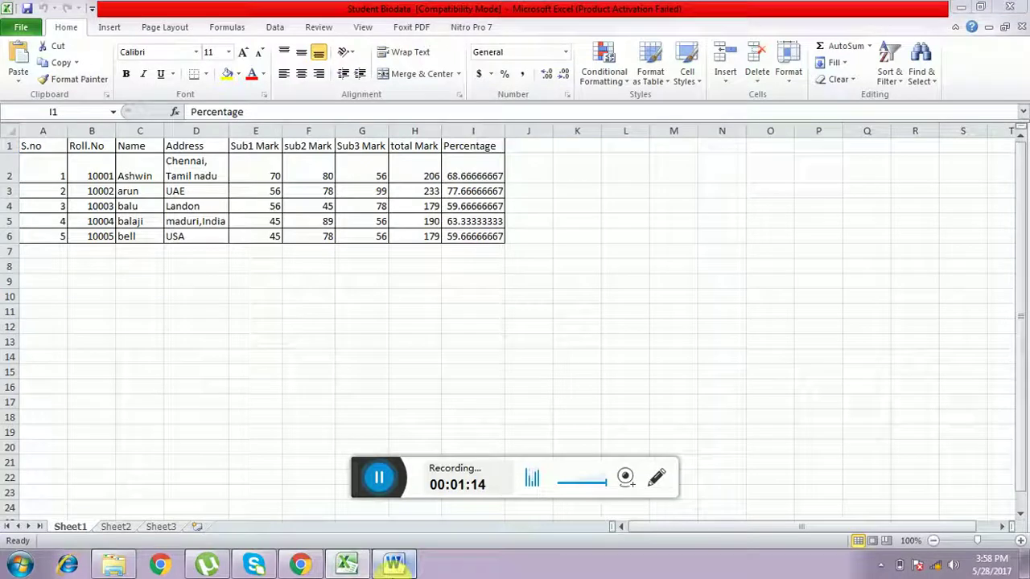
pyautogui.click(393, 563)
pyautogui.click(661, 423)
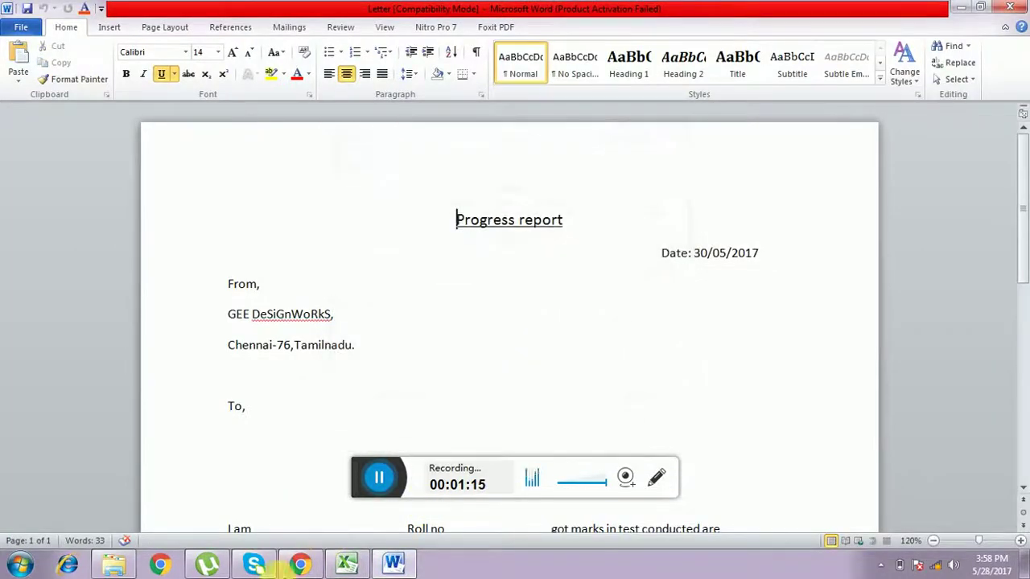
# Compare the column headings in the Student Biodata workbook with the blank fields and marks table of the progress report letter
pyautogui.click(344, 565)
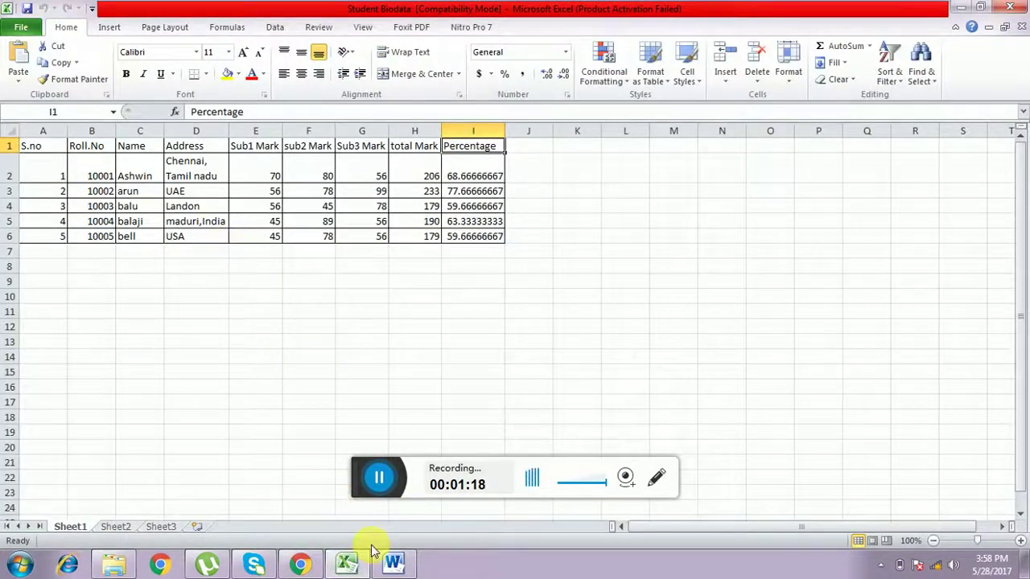
pyautogui.click(393, 563)
pyautogui.scroll(-3, 481, 287)
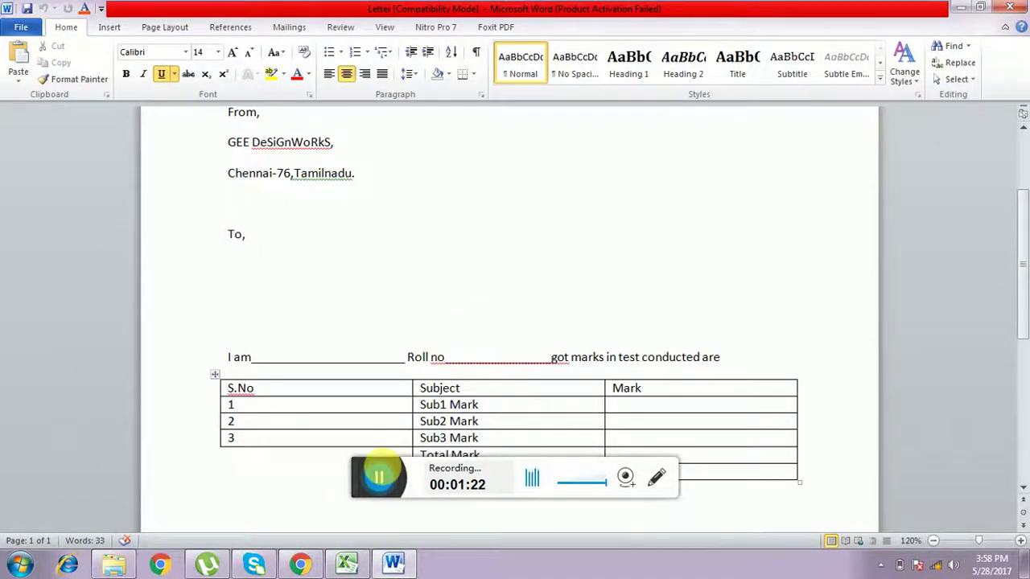
pyautogui.moveTo(346, 568)
pyautogui.scroll(3, 391, 260)
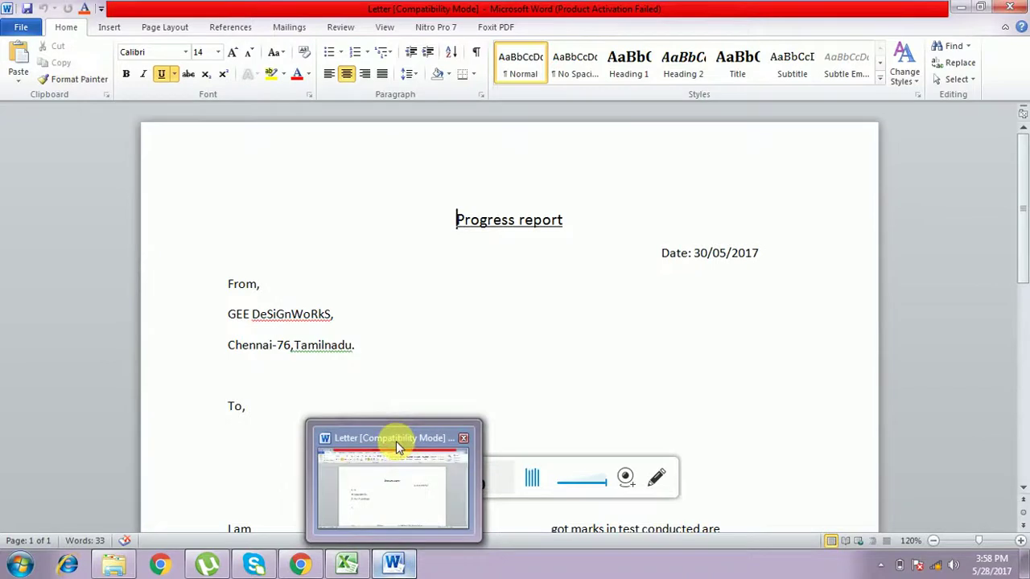
pyautogui.click(346, 563)
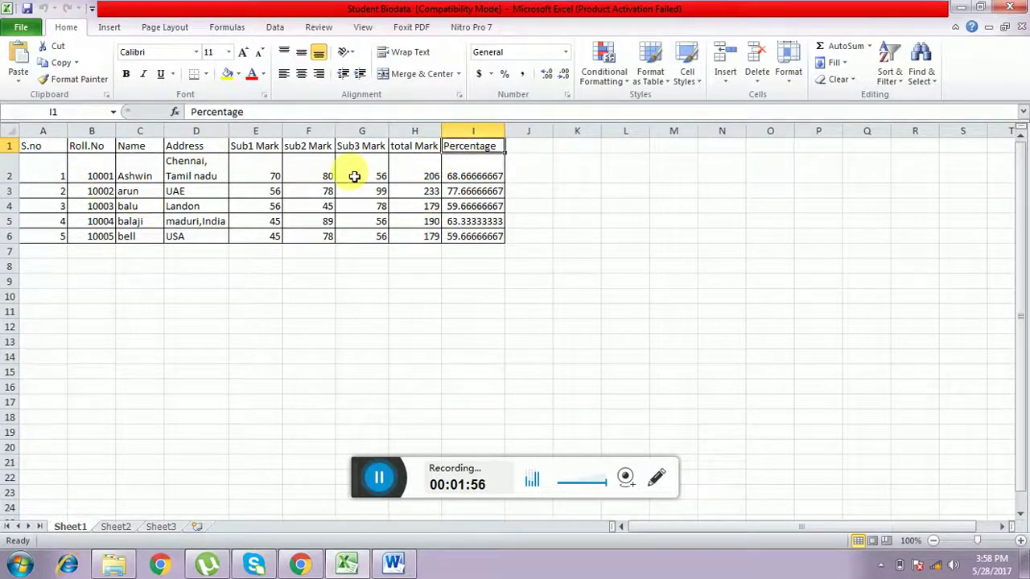
pyautogui.click(392, 565)
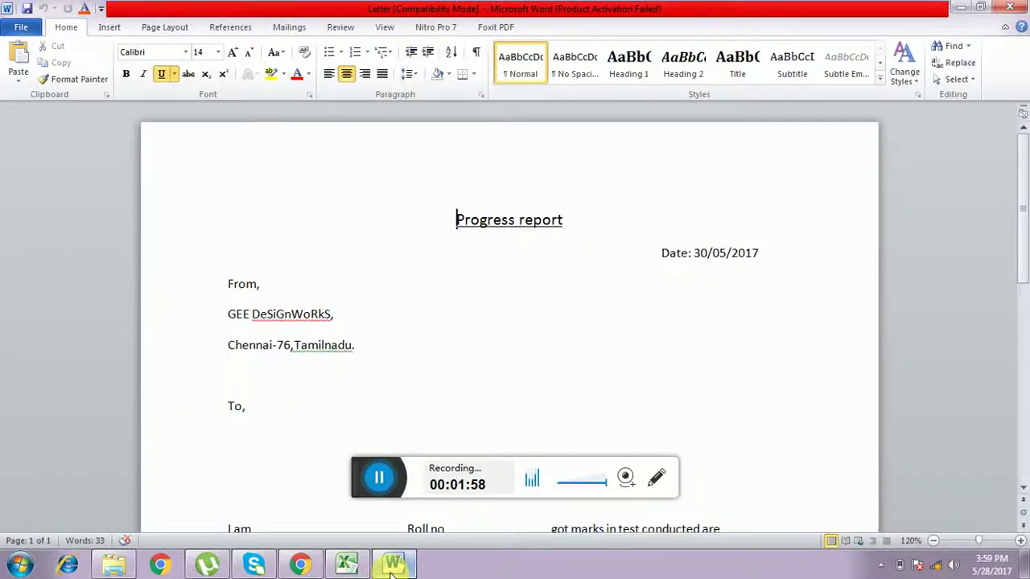
pyautogui.scroll(-3, 398, 326)
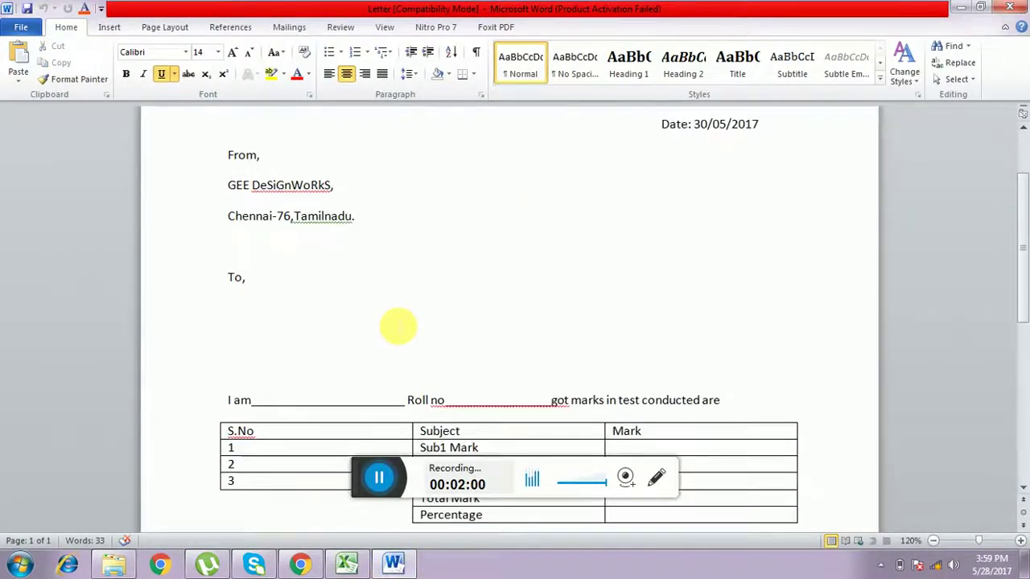
pyautogui.scroll(-3, 398, 328)
pyautogui.scroll(3, 378, 285)
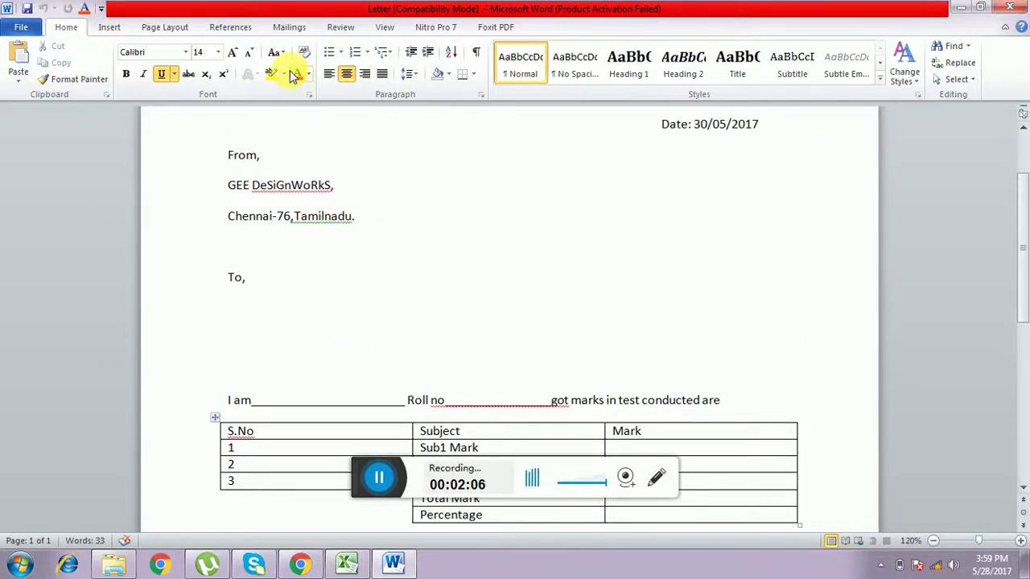
# Review the document types offered for starting a mail merge
pyautogui.click(291, 29)
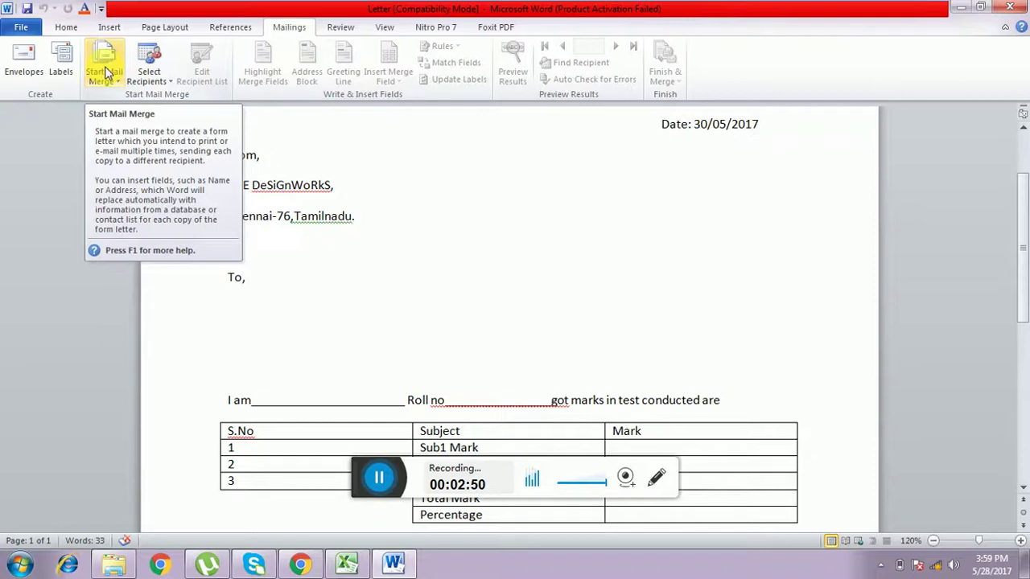
pyautogui.click(107, 73)
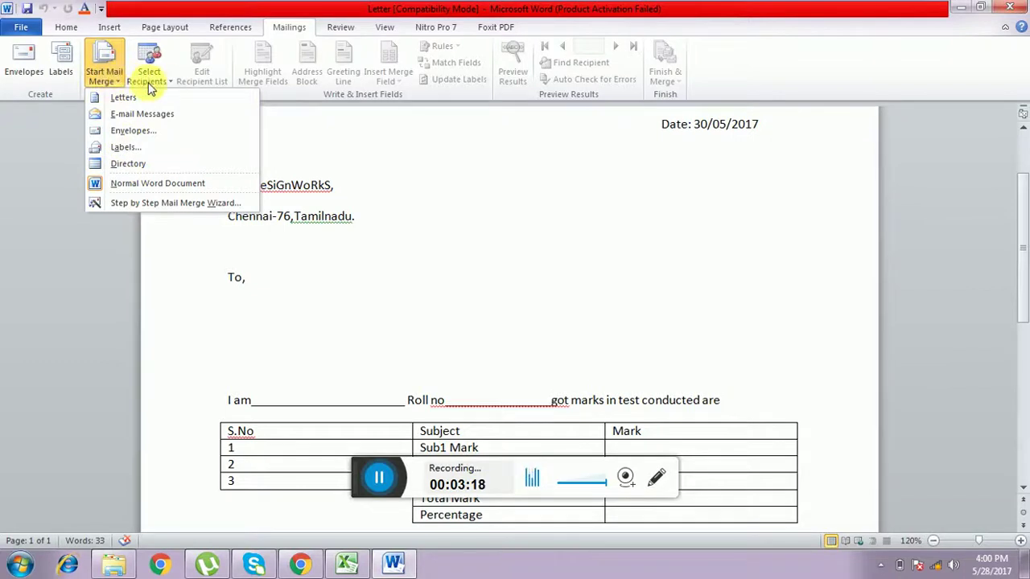
pyautogui.click(172, 63)
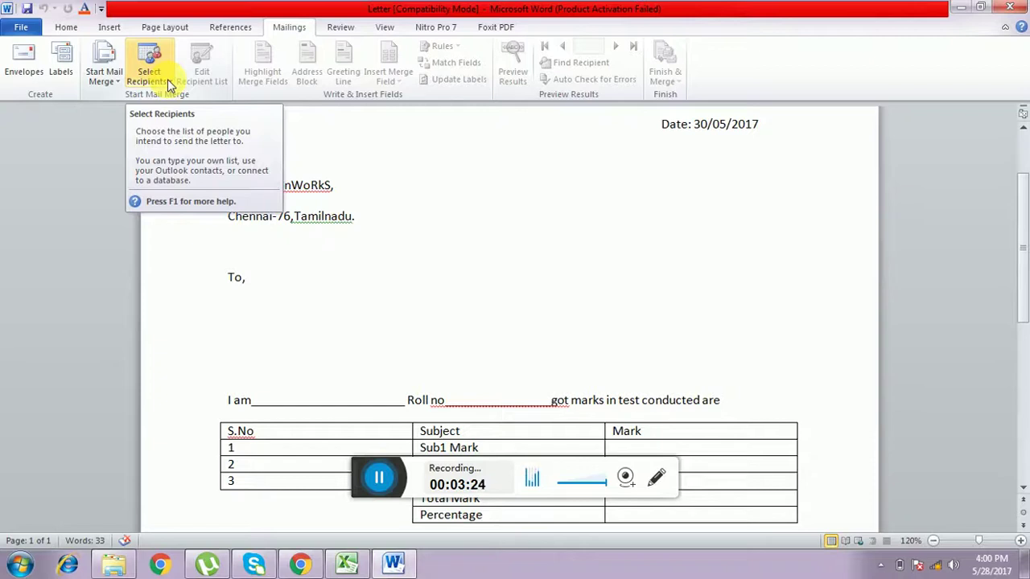
pyautogui.click(149, 77)
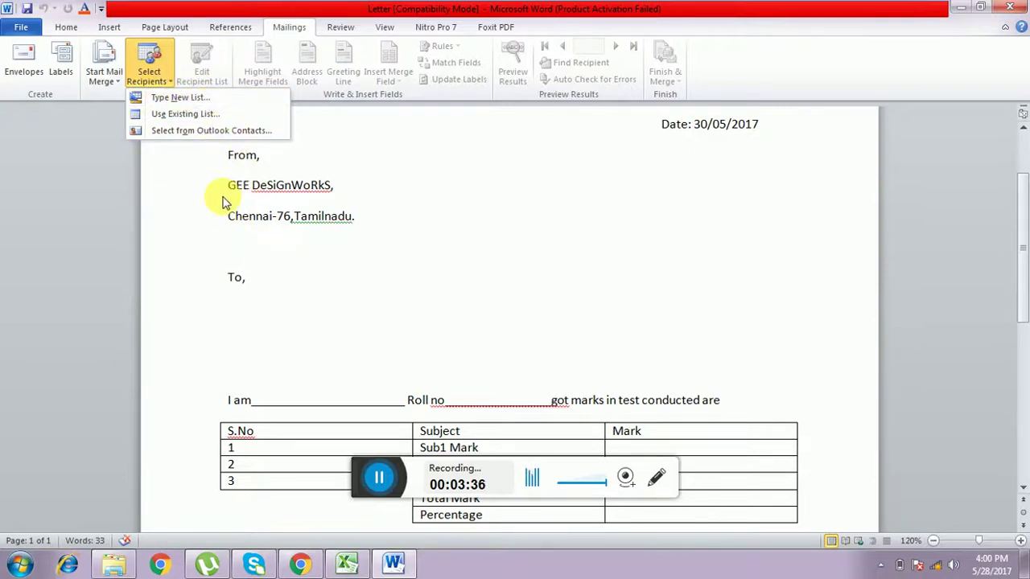
pyautogui.click(206, 107)
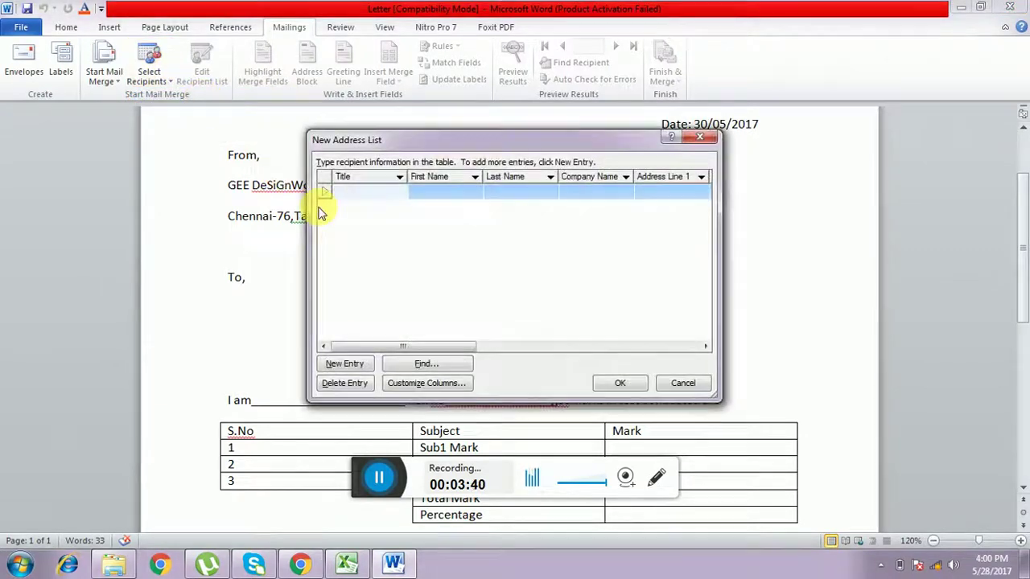
pyautogui.click(346, 563)
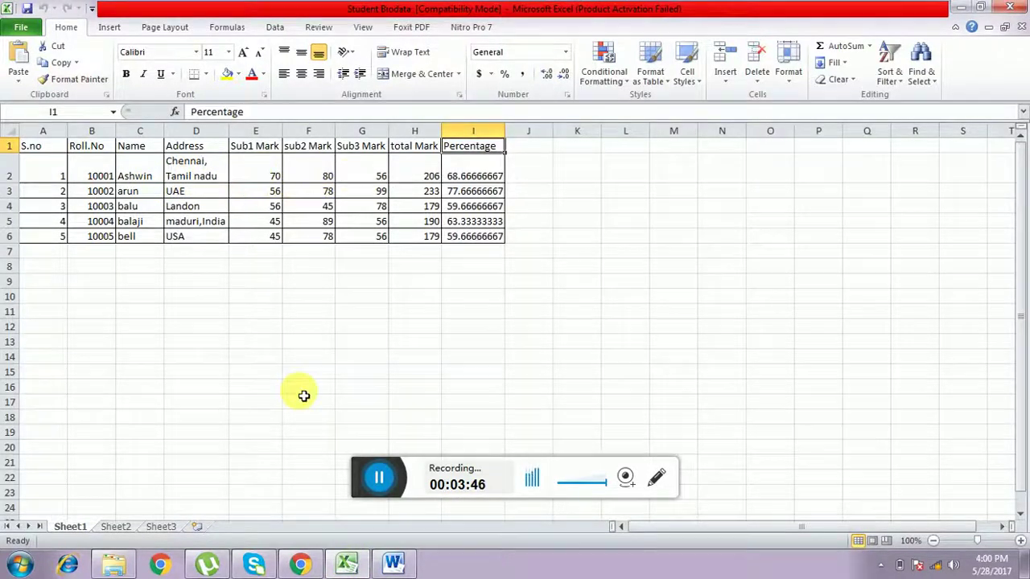
pyautogui.click(392, 565)
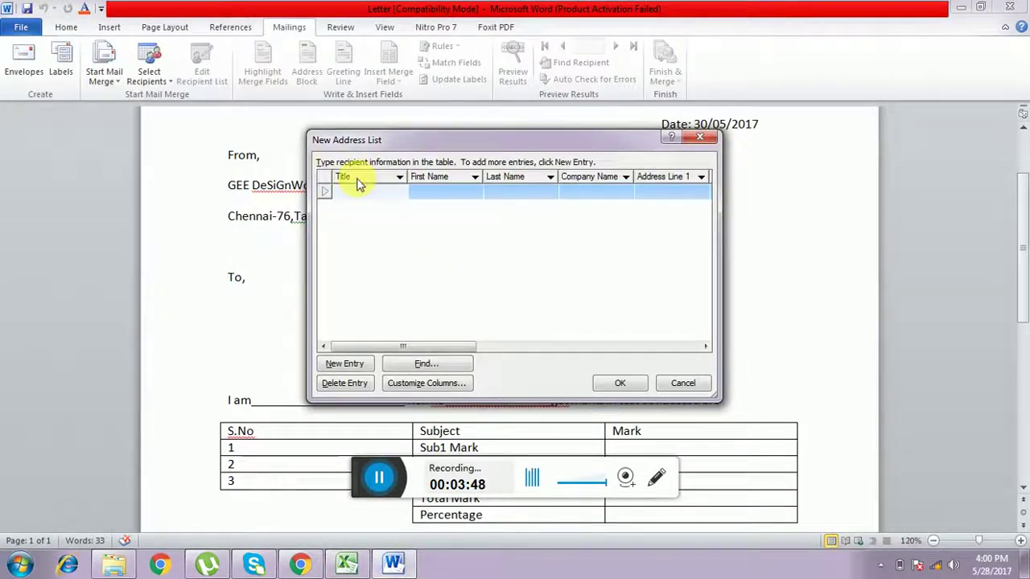
pyautogui.click(379, 196)
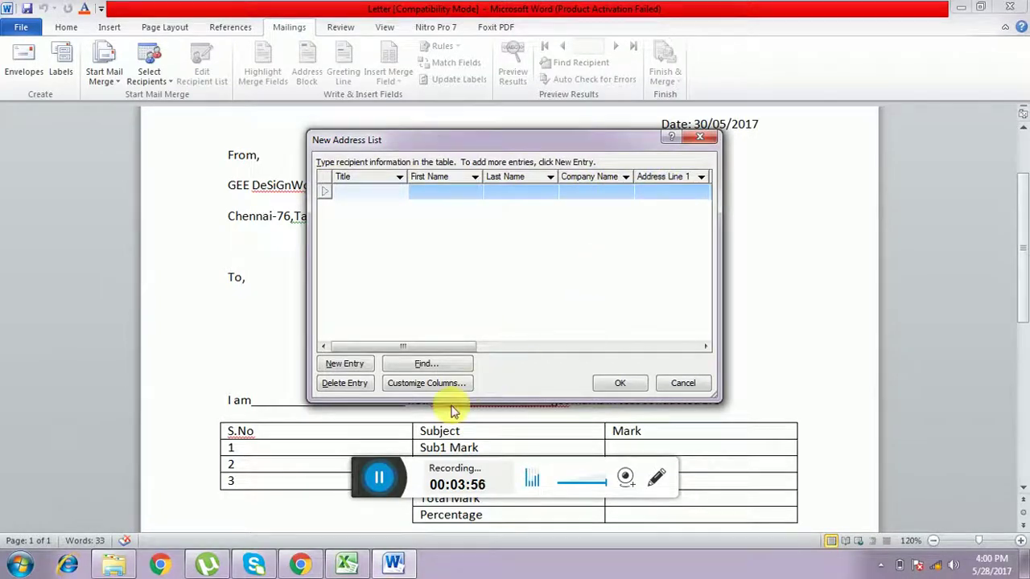
pyautogui.click(426, 383)
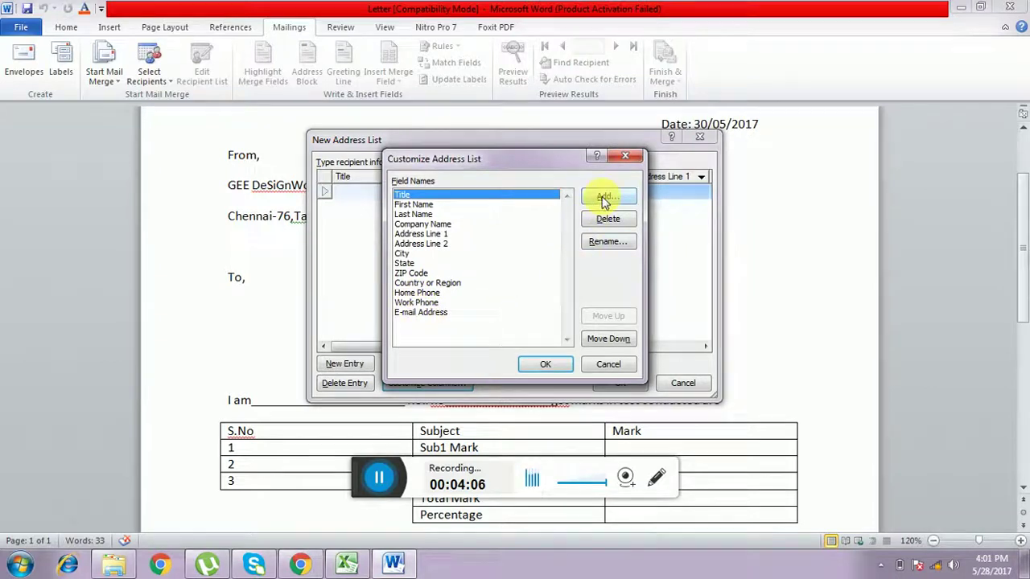
pyautogui.click(605, 366)
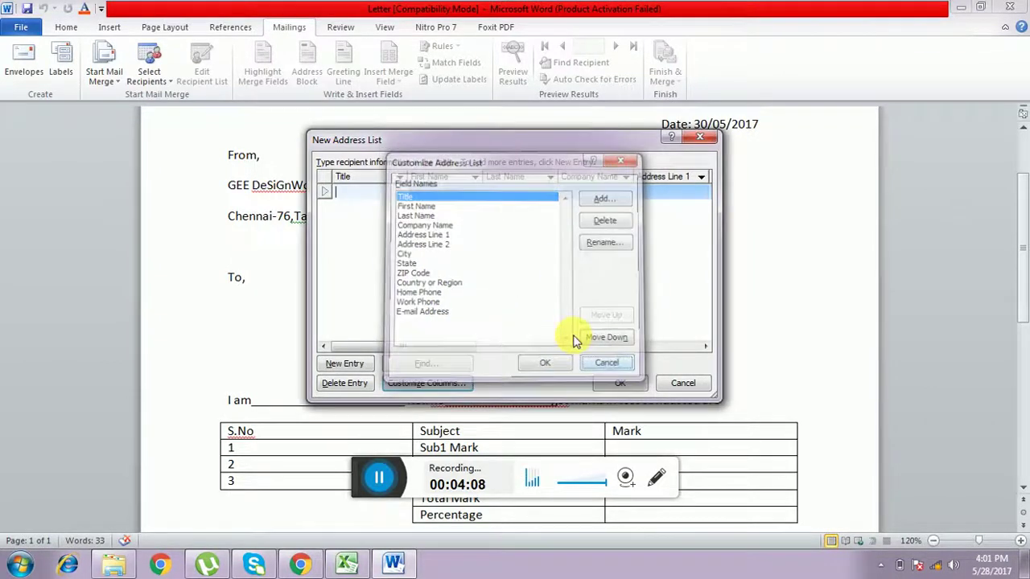
pyautogui.click(703, 138)
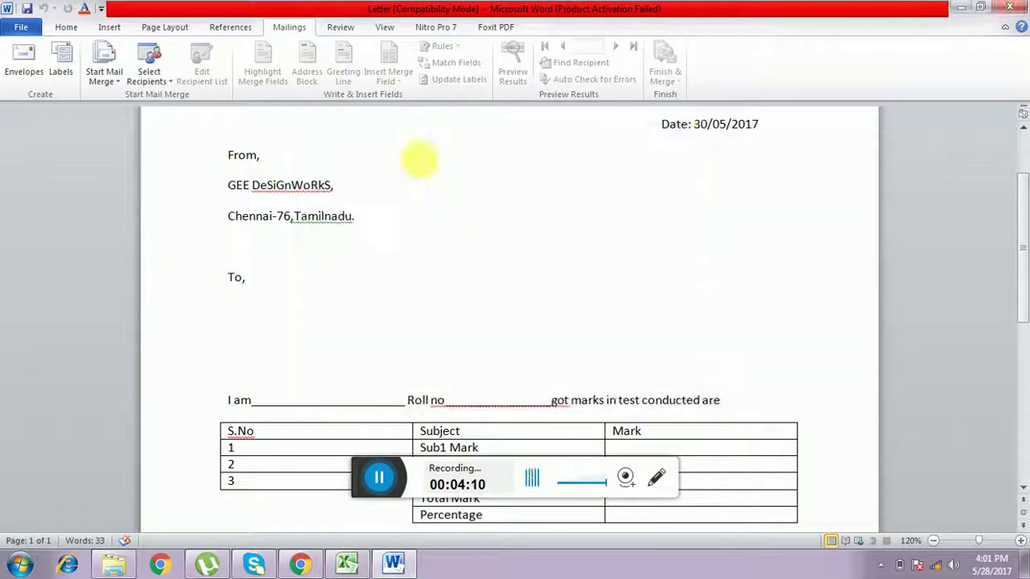
# Use an existing recipient list and open the Student Biodata workbook from the Mail Merge folder on drive D as the data source
pyautogui.click(168, 82)
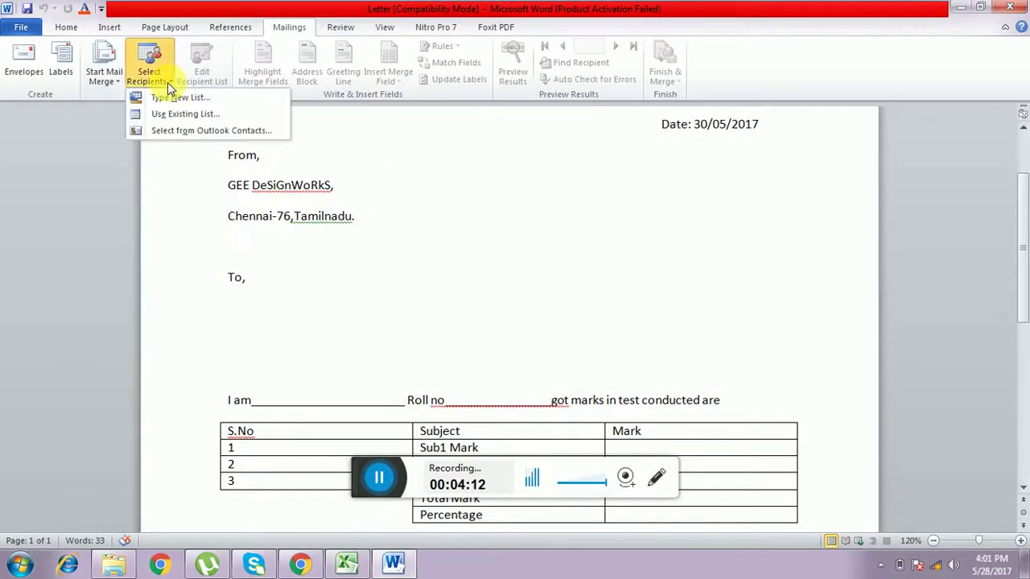
pyautogui.click(212, 116)
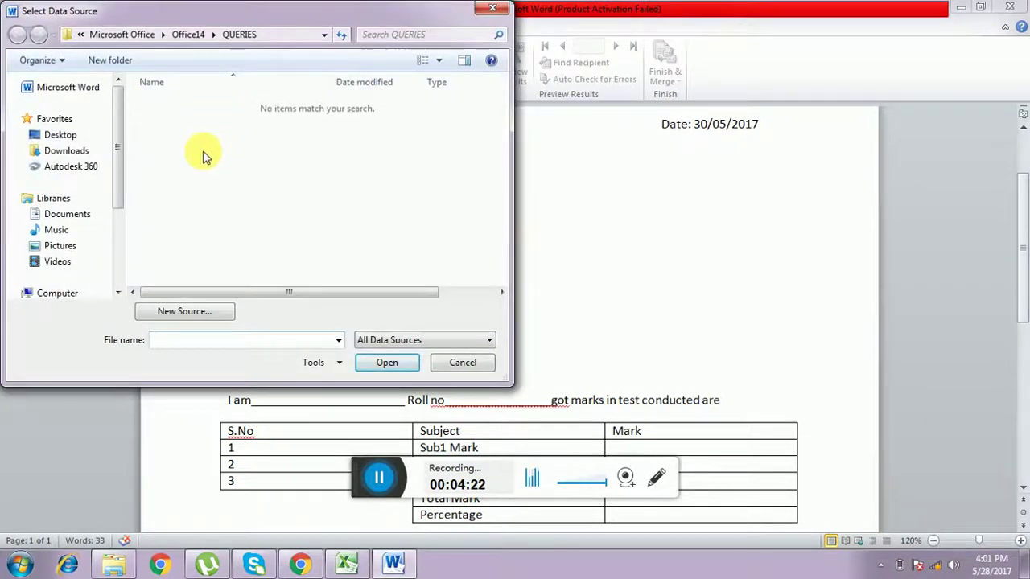
pyautogui.moveTo(115, 168); pyautogui.dragTo(120, 257)
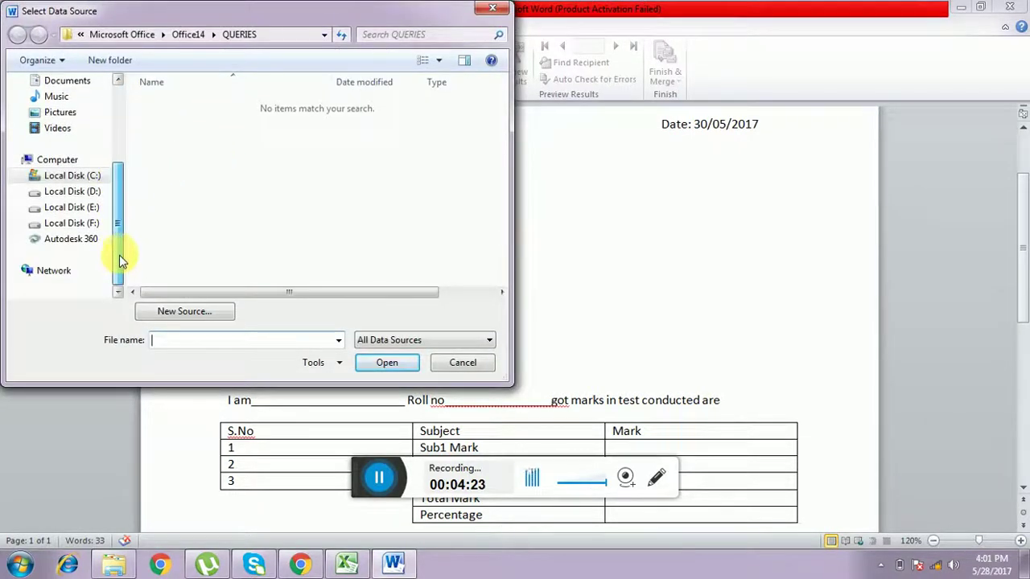
pyautogui.click(95, 209)
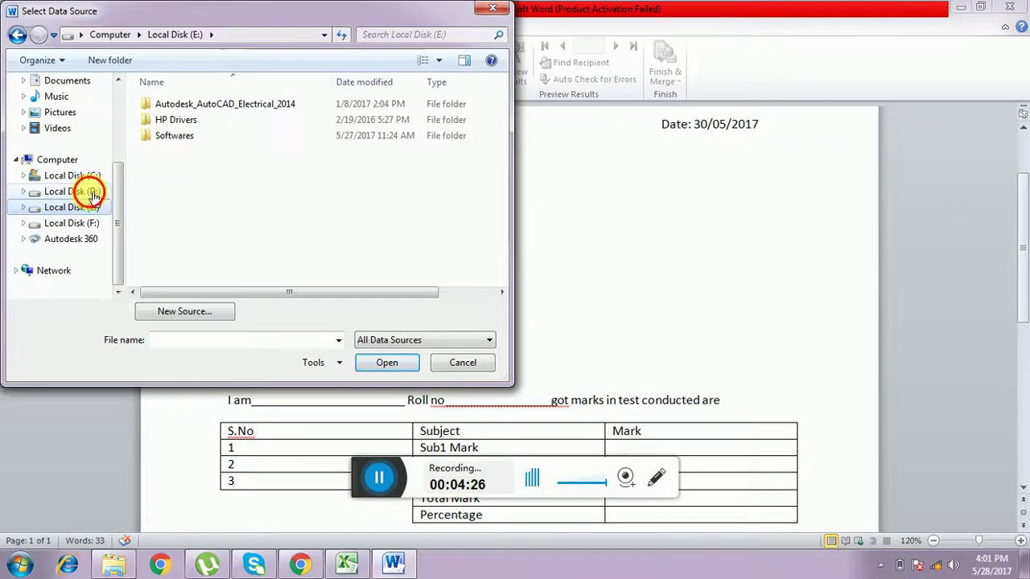
pyautogui.click(94, 193)
pyautogui.doubleClick(173, 104)
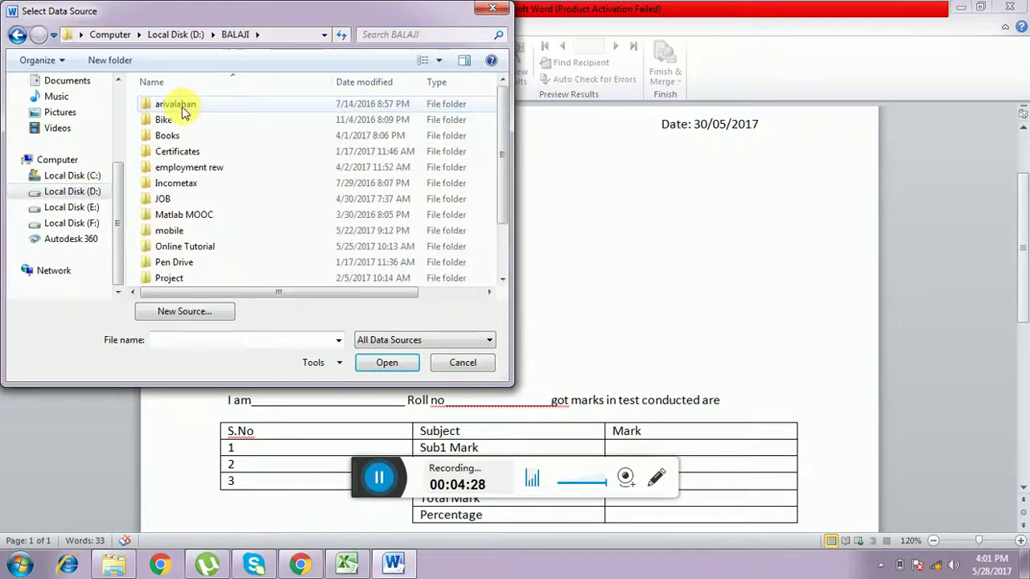
pyautogui.doubleClick(191, 251)
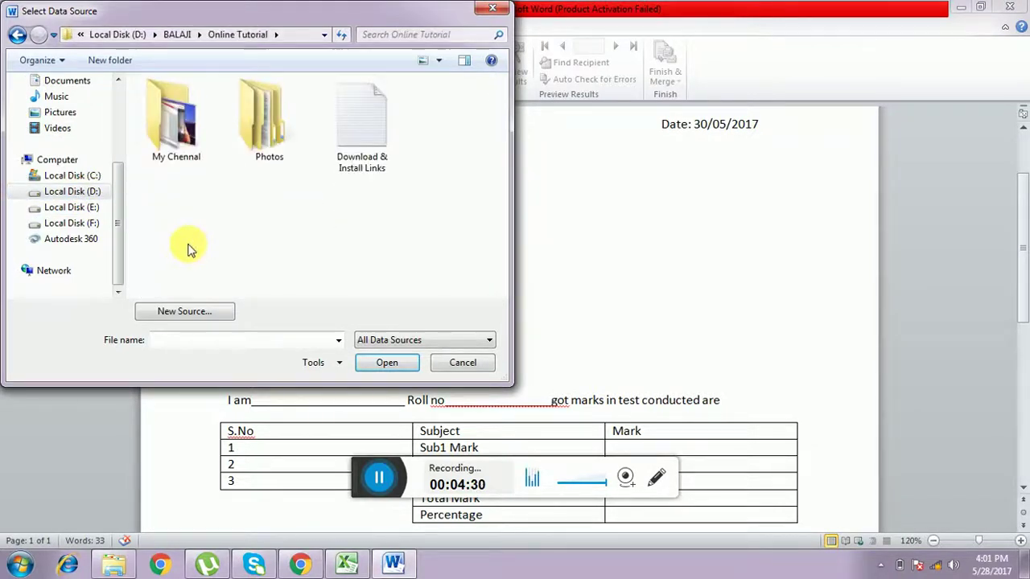
pyautogui.doubleClick(182, 137)
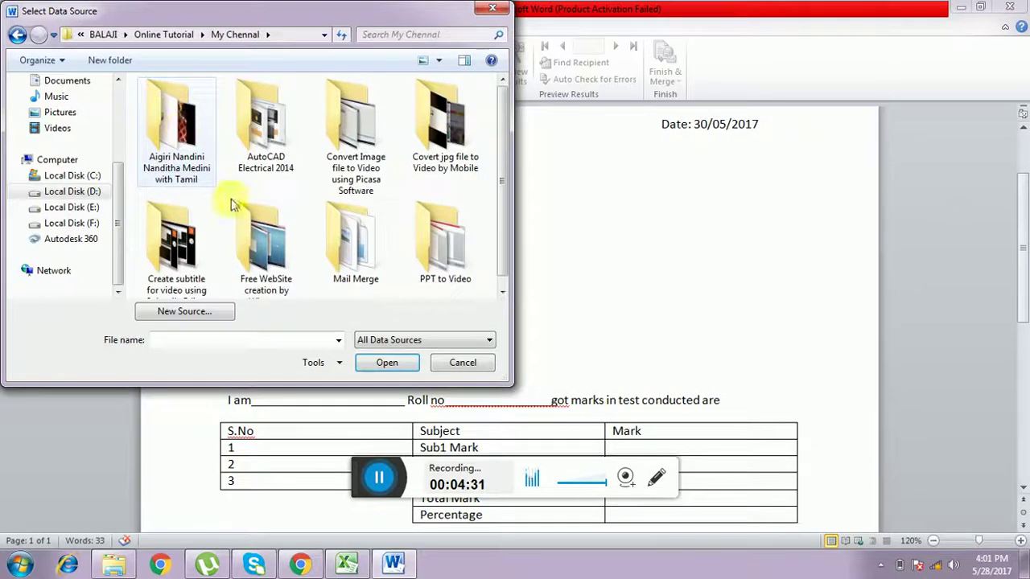
pyautogui.doubleClick(352, 239)
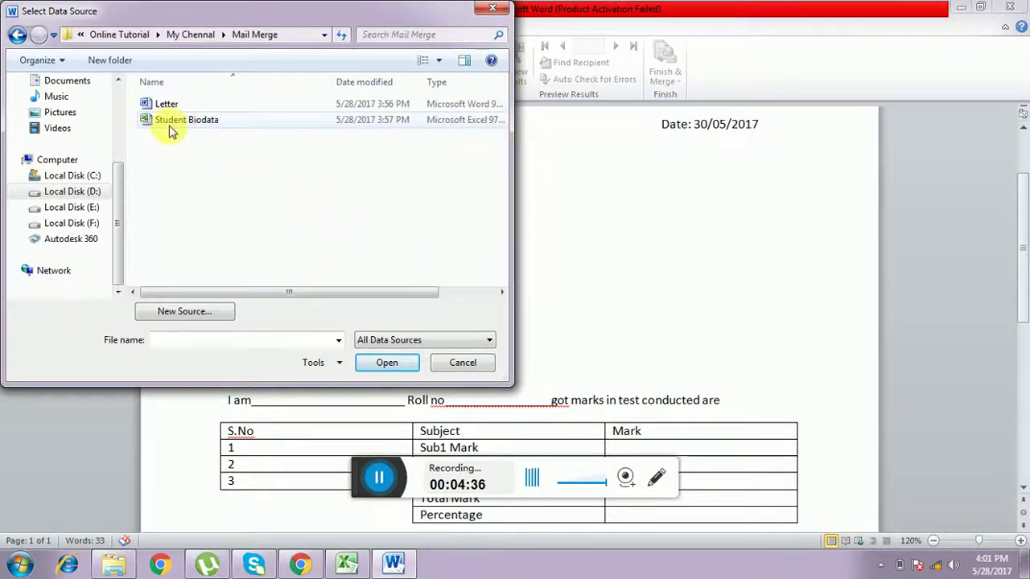
pyautogui.click(193, 130)
pyautogui.doubleClick(194, 130)
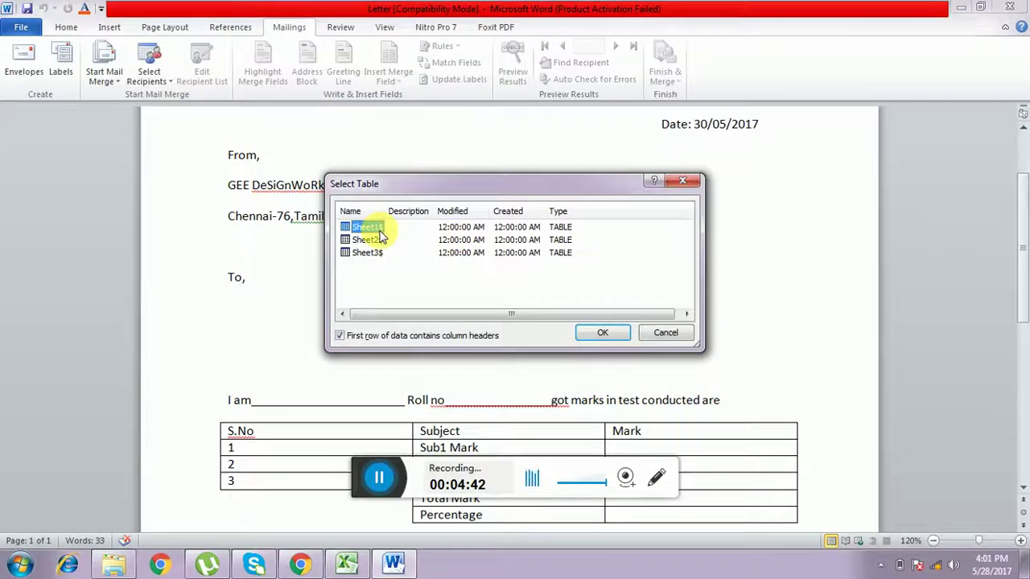
# Check which worksheet holds the student records in Excel, and select Sheet1$ with column headers in the first row as the merge table
pyautogui.click(346, 563)
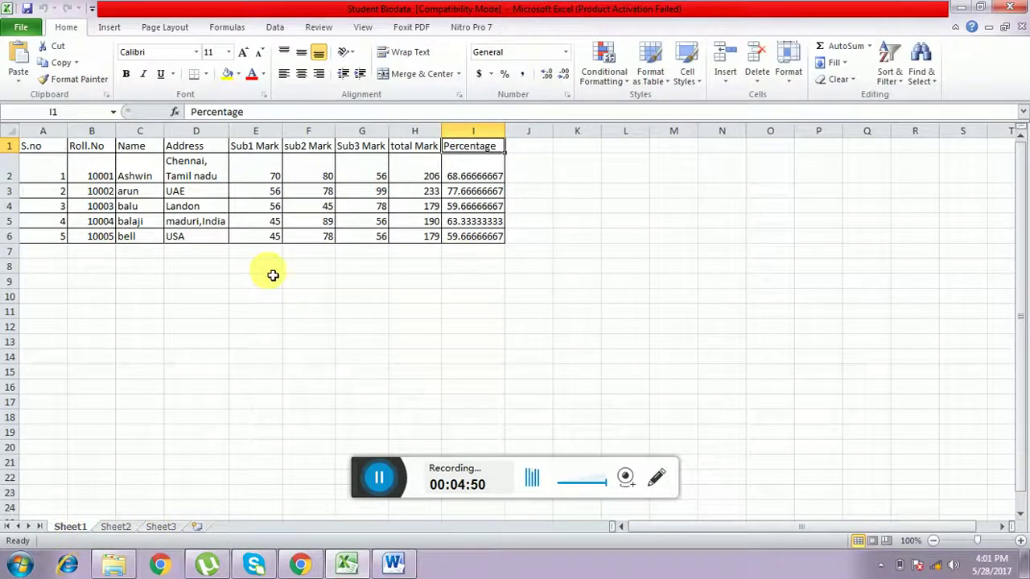
pyautogui.click(392, 566)
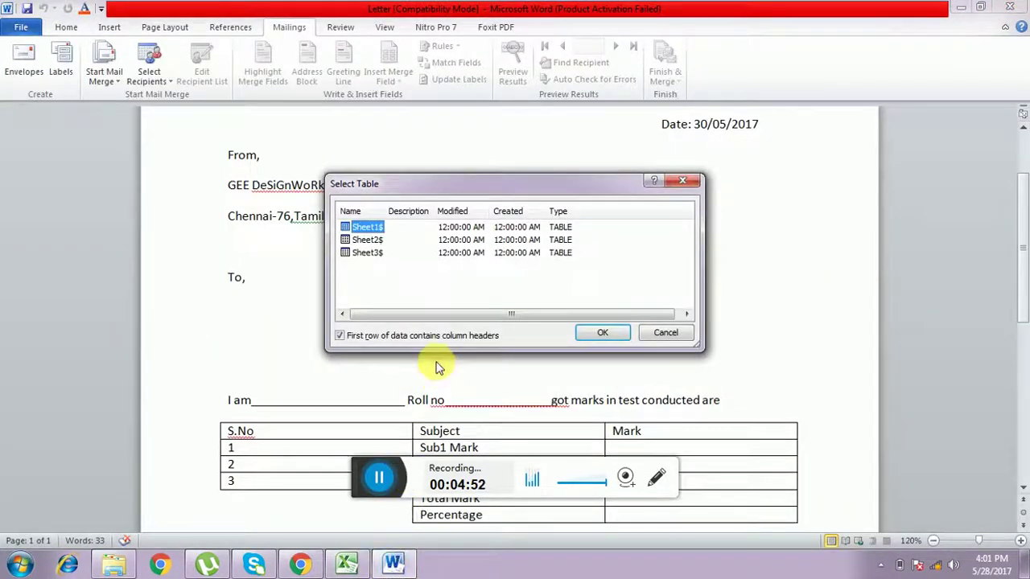
pyautogui.click(595, 333)
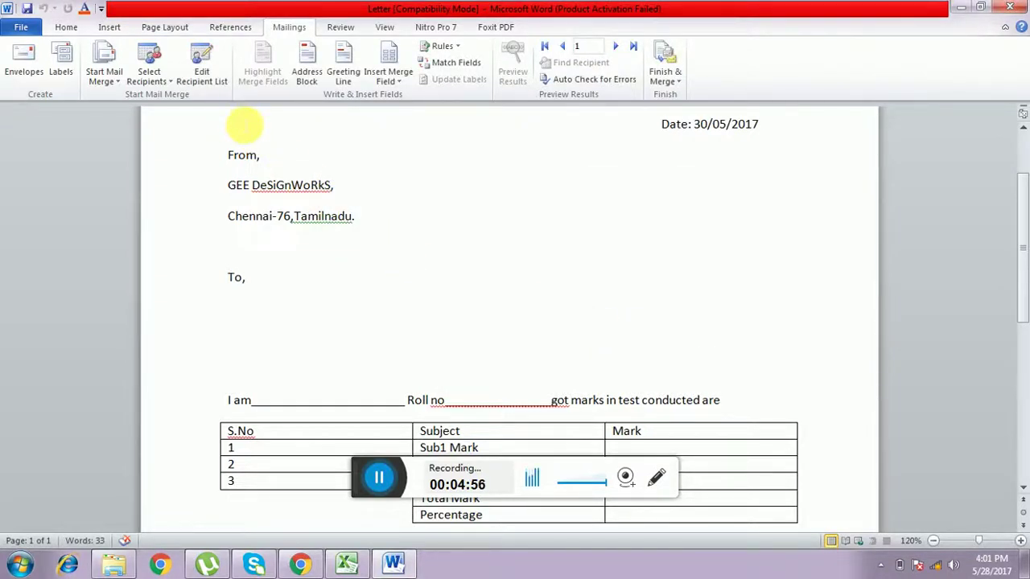
pyautogui.click(193, 72)
pyautogui.click(202, 59)
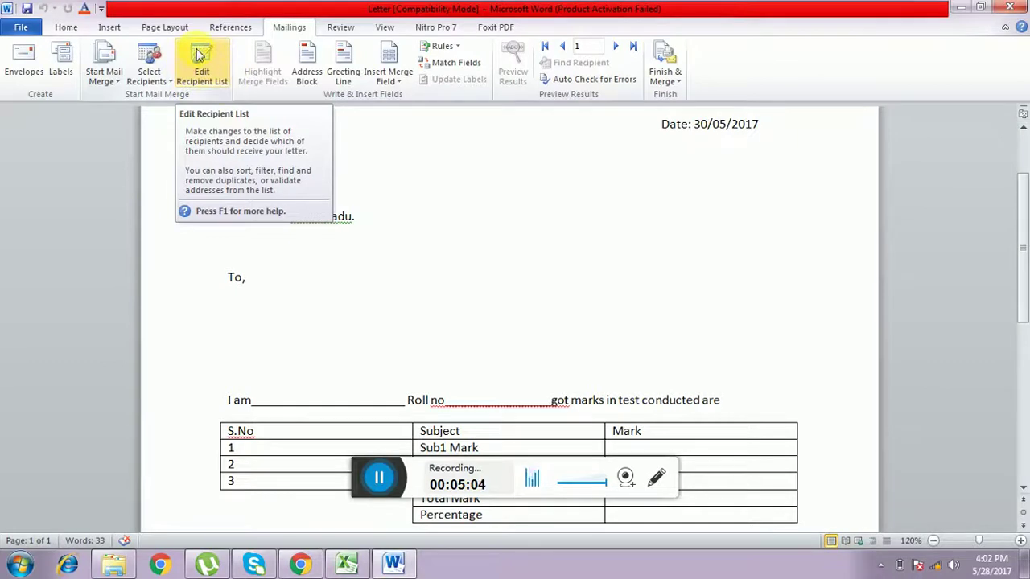
pyautogui.click(202, 70)
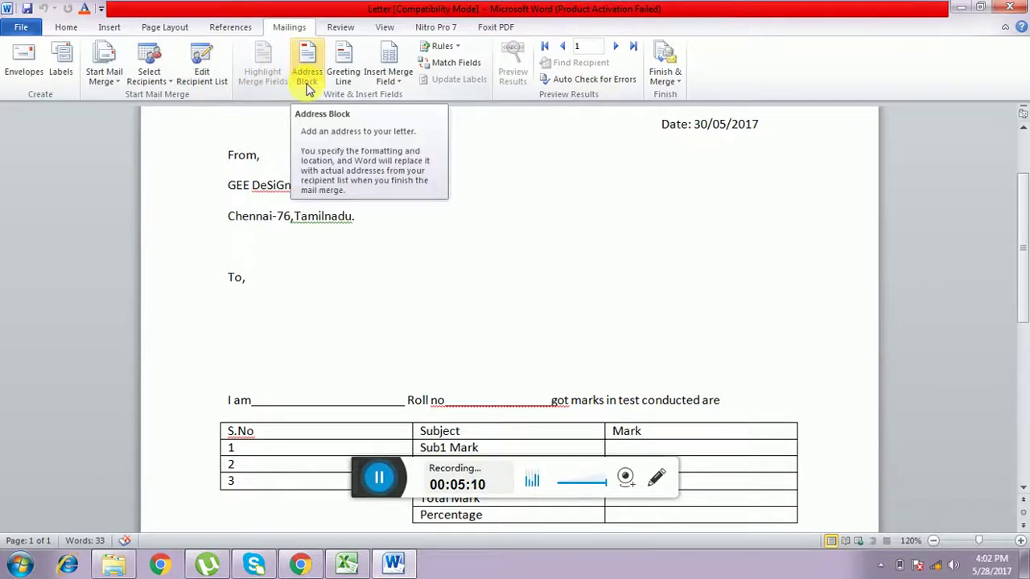
# Compare the available merge fields in Word with the column headings of the Student Biodata workbook in Excel
pyautogui.click(394, 84)
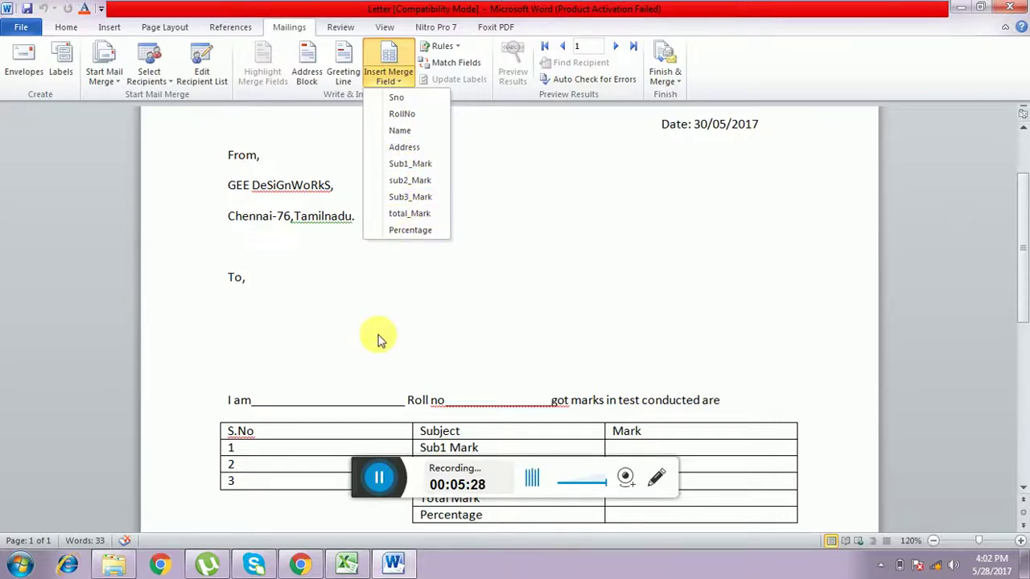
pyautogui.click(344, 566)
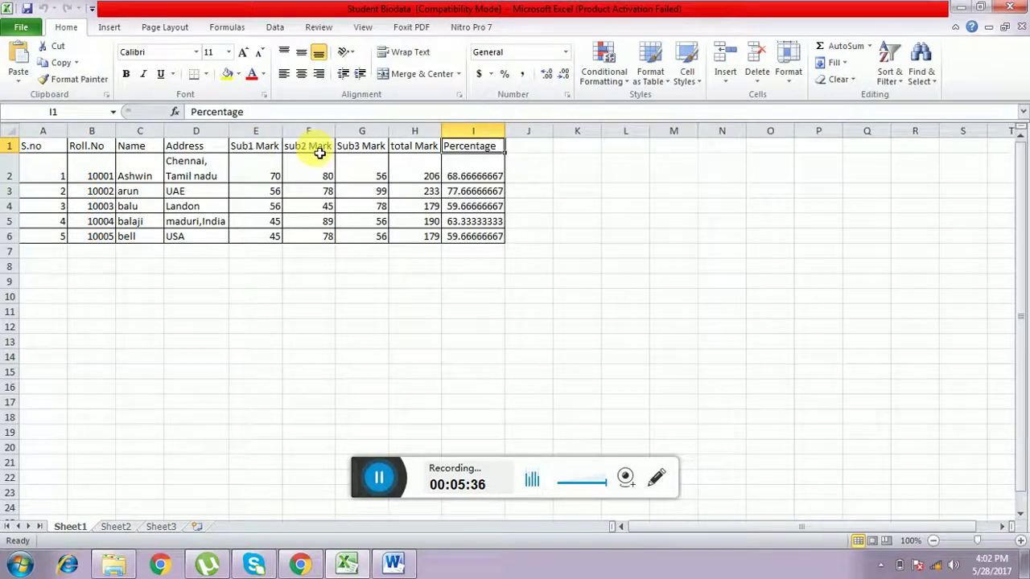
pyautogui.click(389, 566)
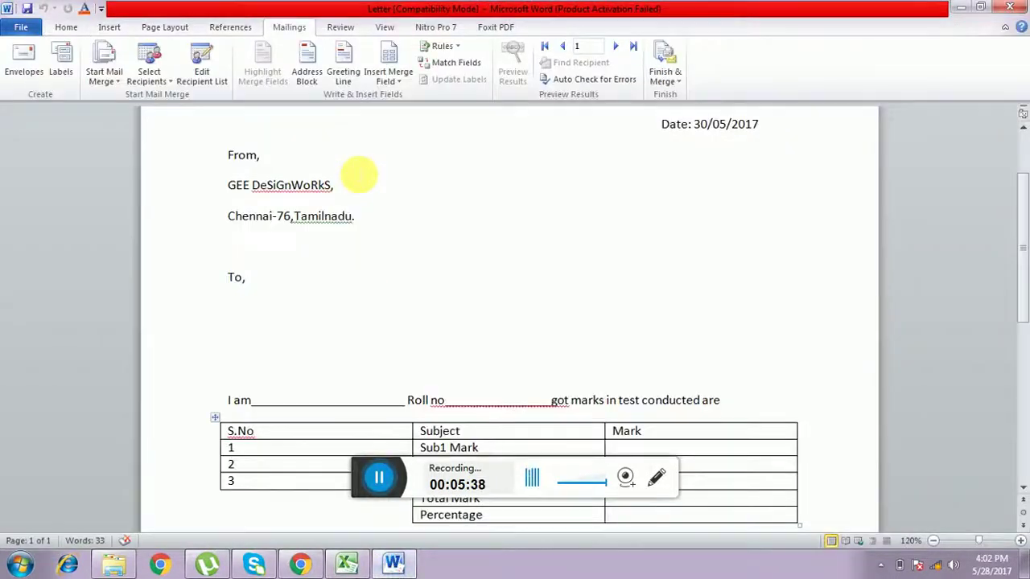
pyautogui.click(399, 82)
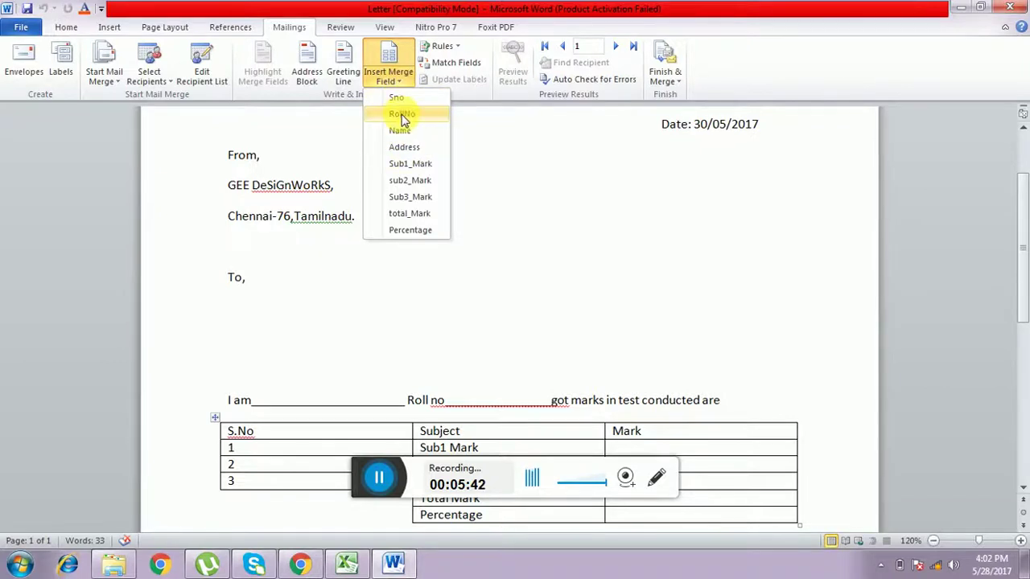
pyautogui.click(347, 564)
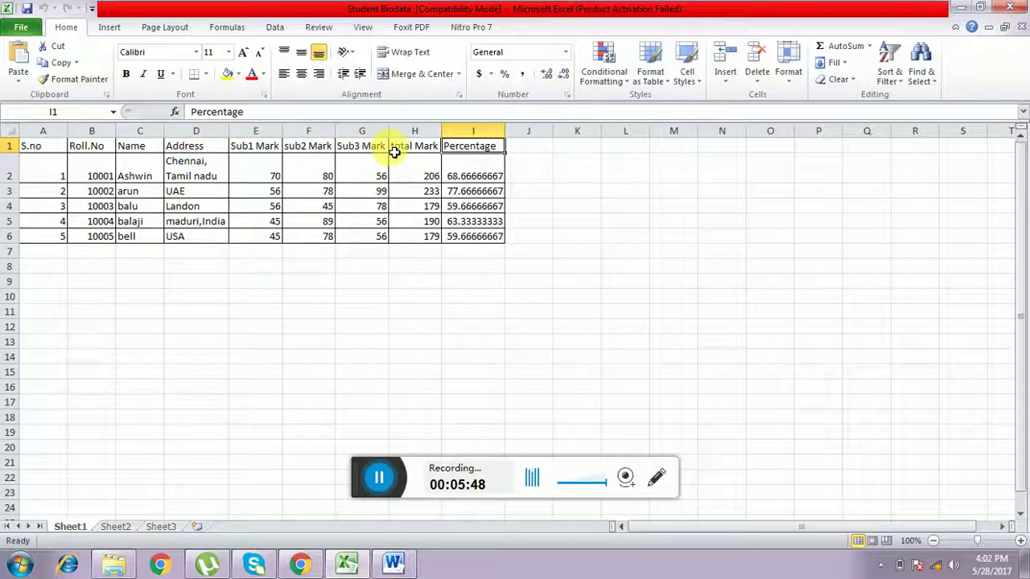
pyautogui.click(394, 565)
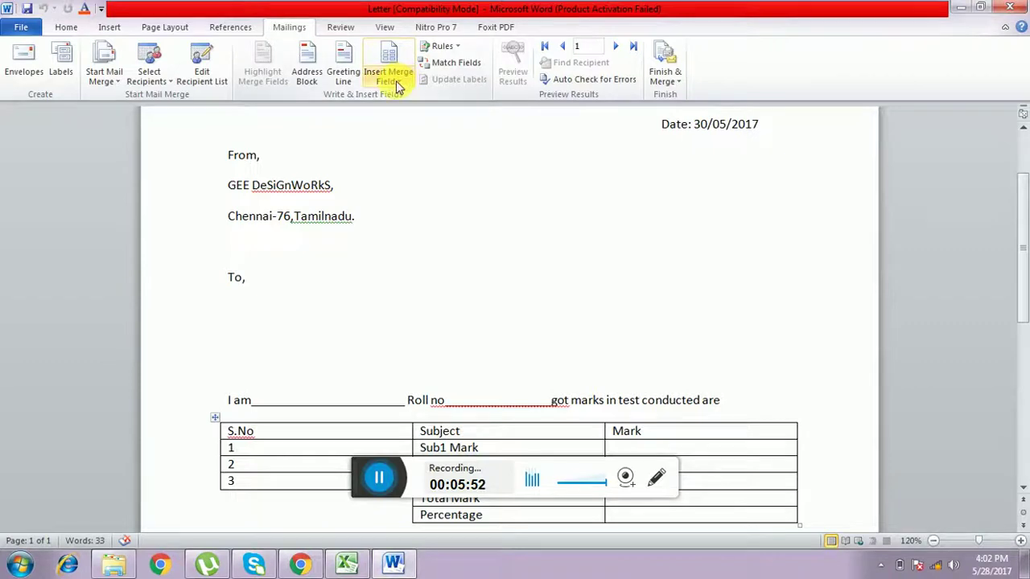
pyautogui.click(388, 77)
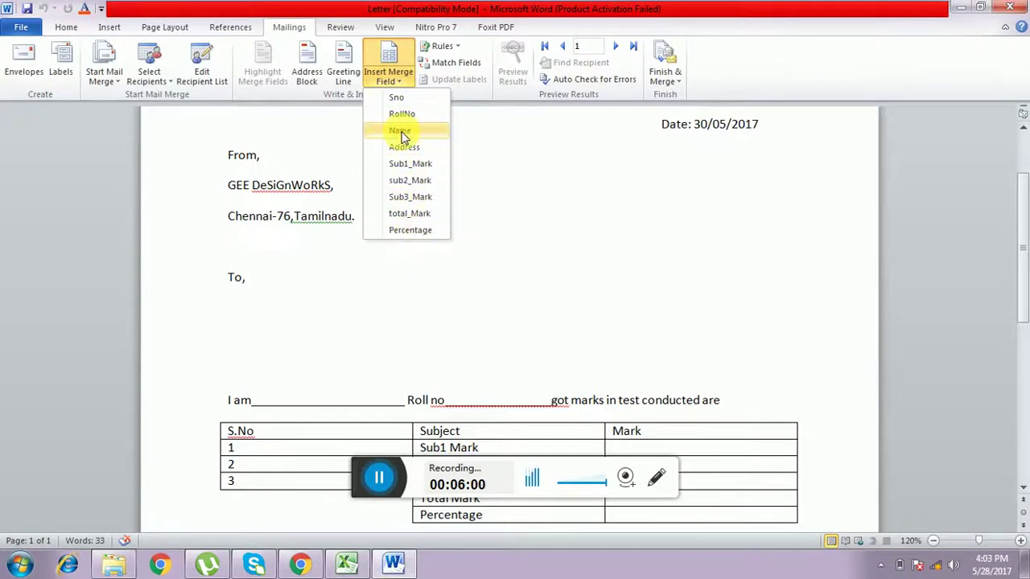
# Add a new line below "To," in the letter and insert the Address merge field there
pyautogui.click(254, 284)
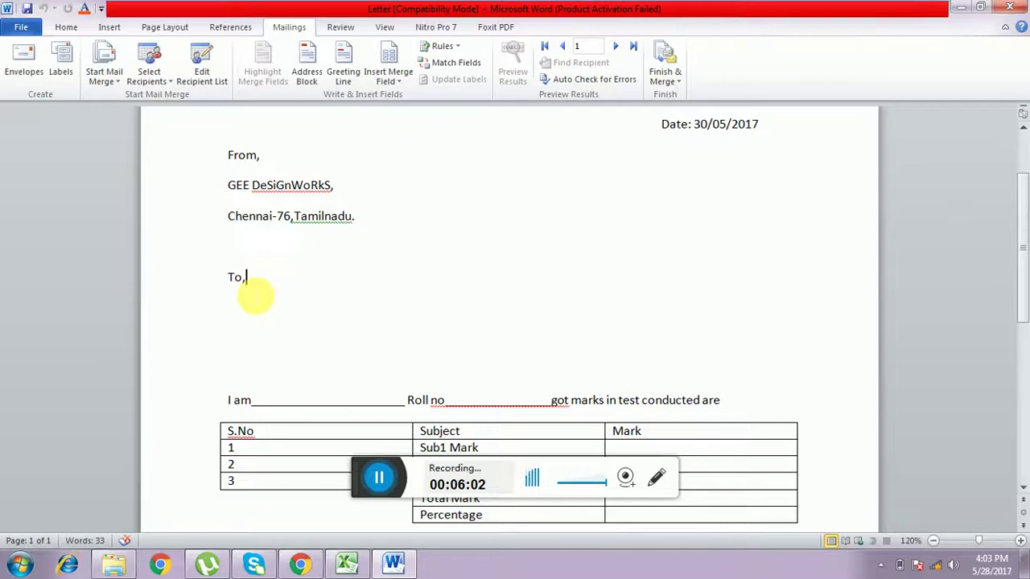
pyautogui.press('Return')
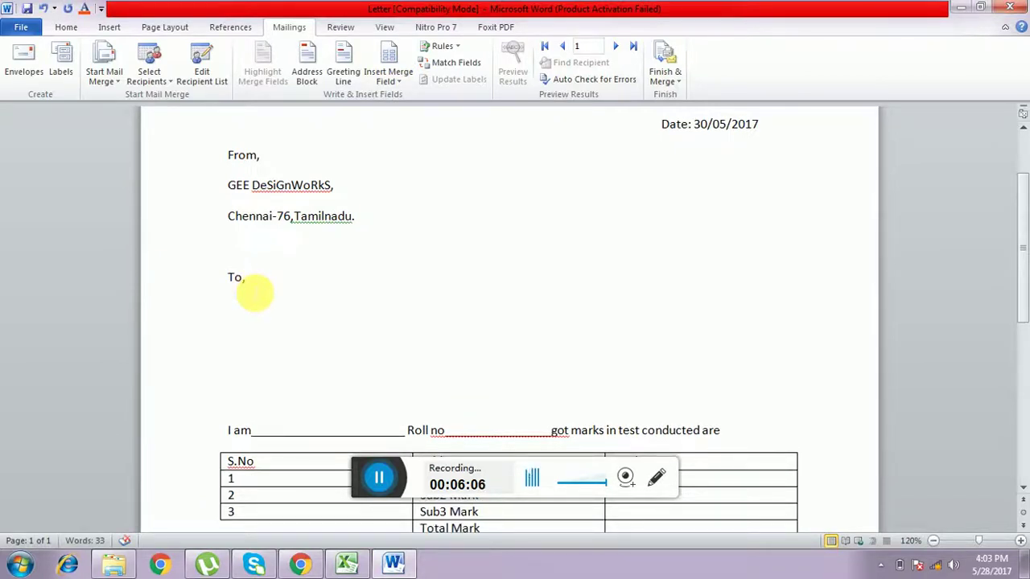
pyautogui.click(399, 75)
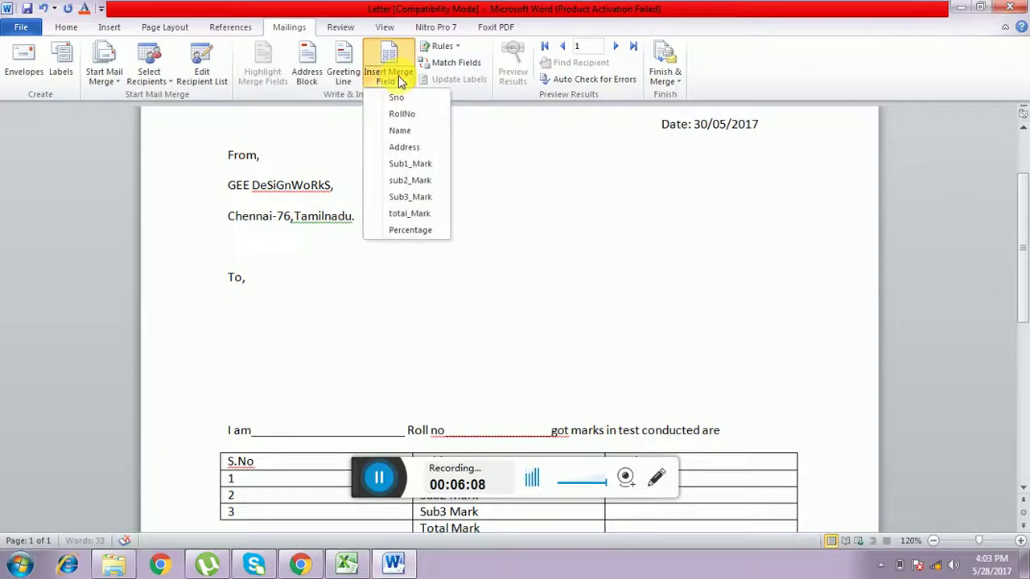
pyautogui.click(404, 148)
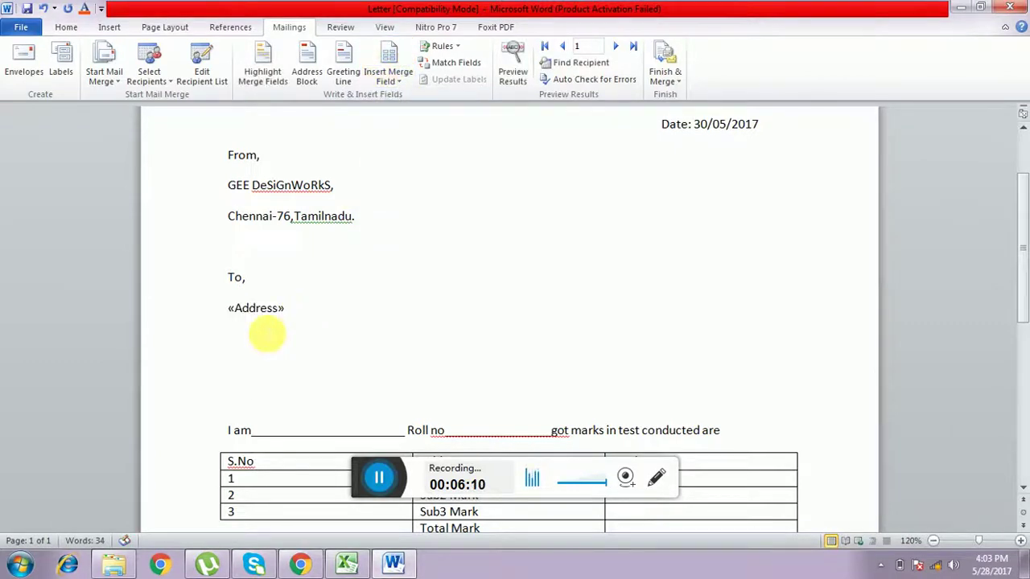
pyautogui.moveTo(231, 318); pyautogui.dragTo(298, 317)
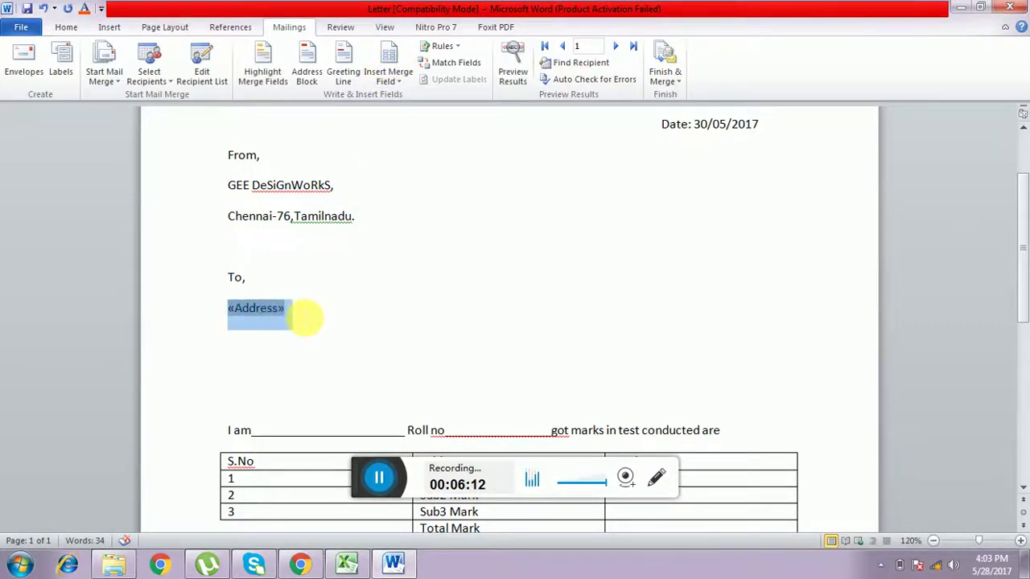
pyautogui.click(269, 325)
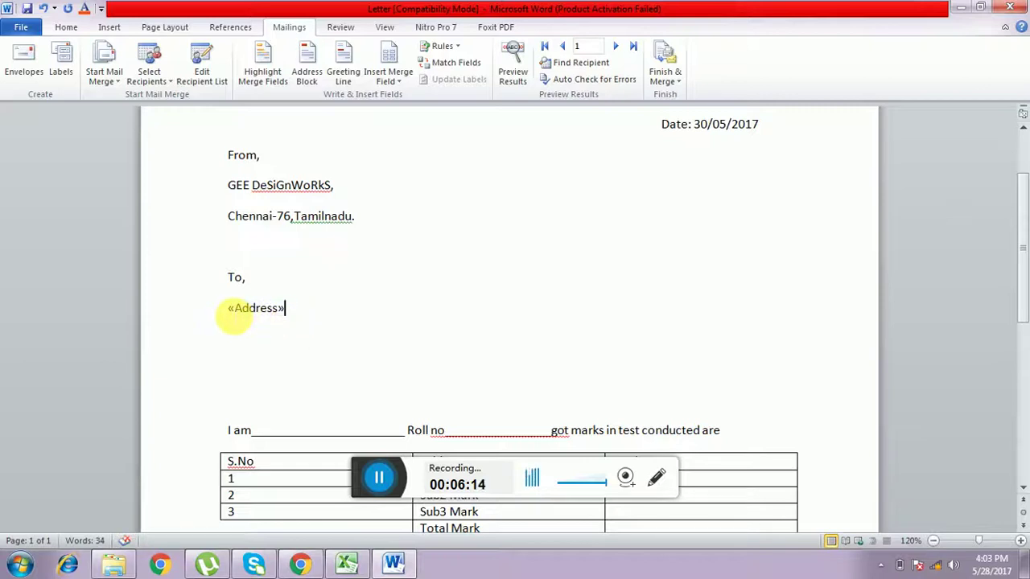
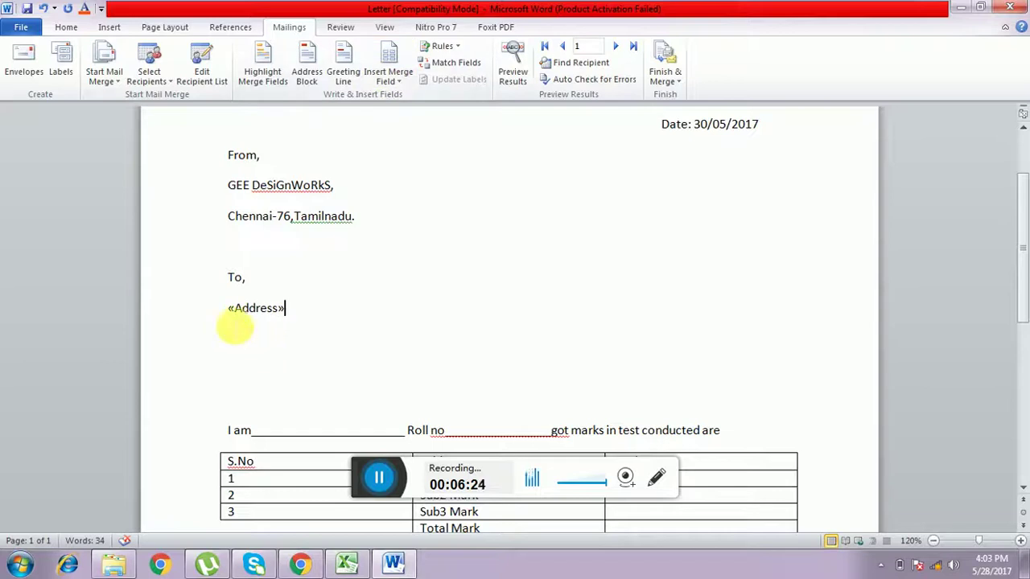
pyautogui.click(288, 309)
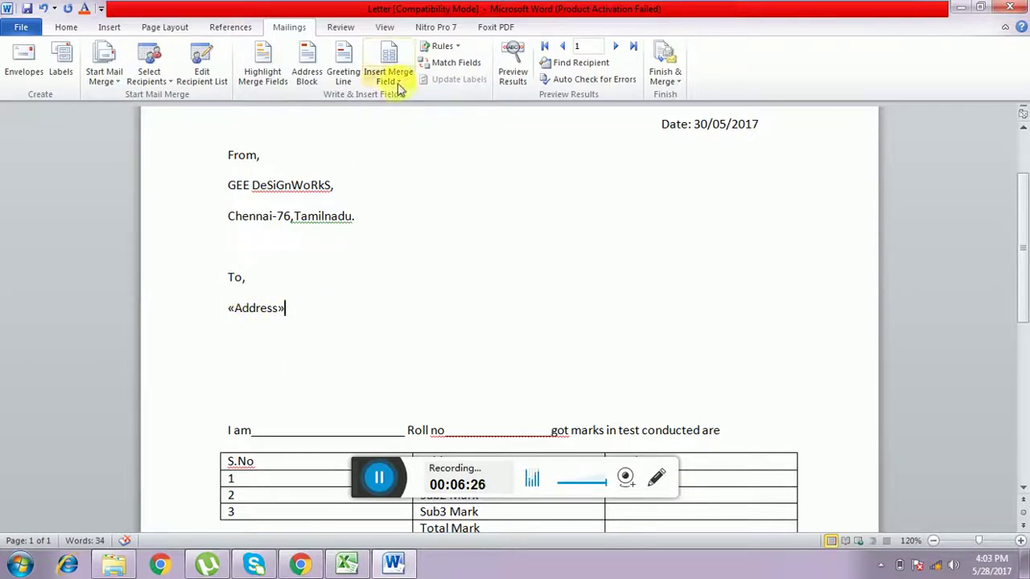
# Replace the blank line after "I am" with the Name merge field
pyautogui.click(398, 86)
pyautogui.scroll(-2, 322, 361)
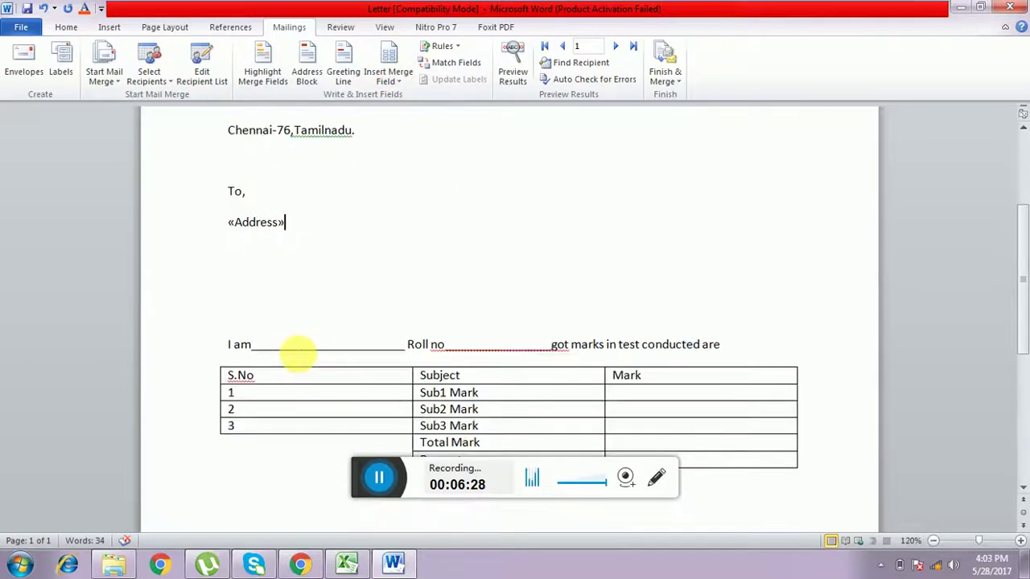
pyautogui.moveTo(261, 348); pyautogui.dragTo(416, 347)
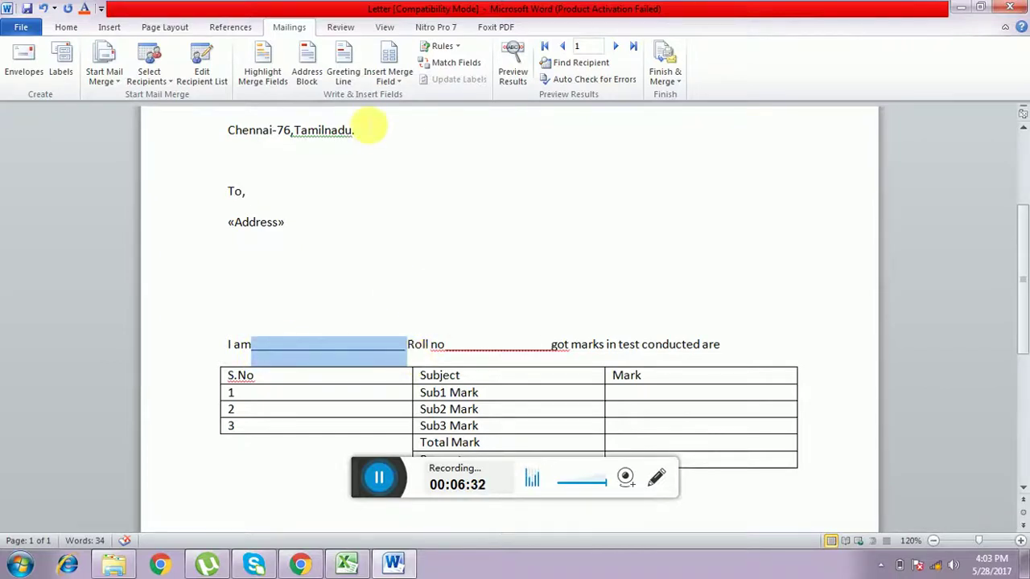
pyautogui.click(392, 76)
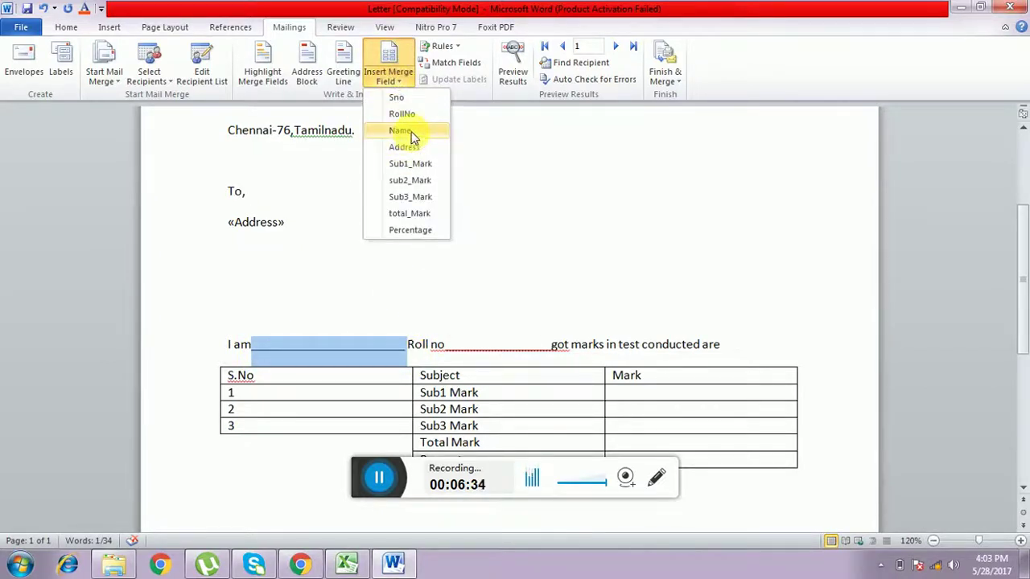
pyautogui.click(402, 131)
# Format the Name merge field after "I am" as bold and underlined
pyautogui.moveTo(265, 351); pyautogui.dragTo(293, 354)
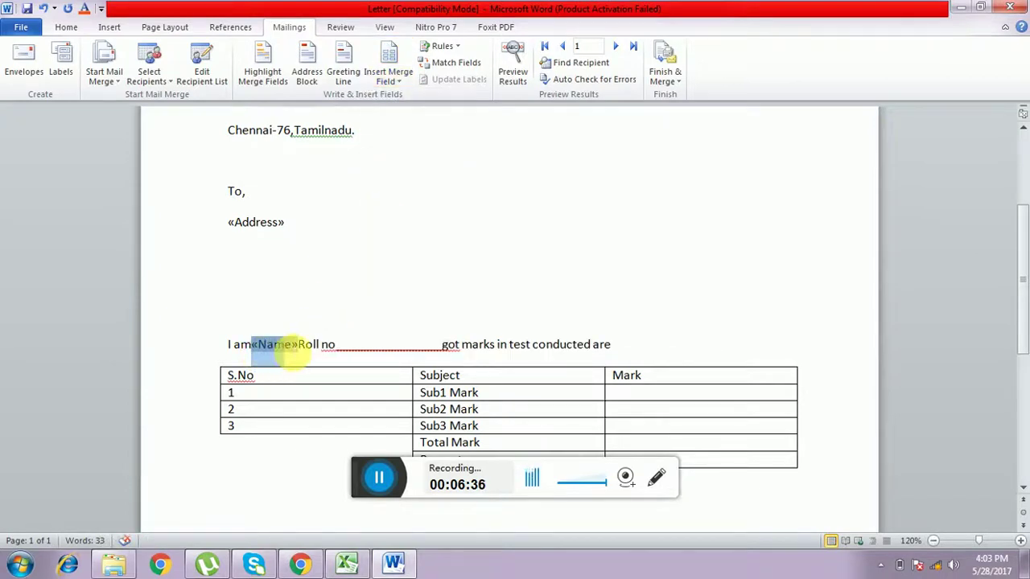
pyautogui.click(68, 25)
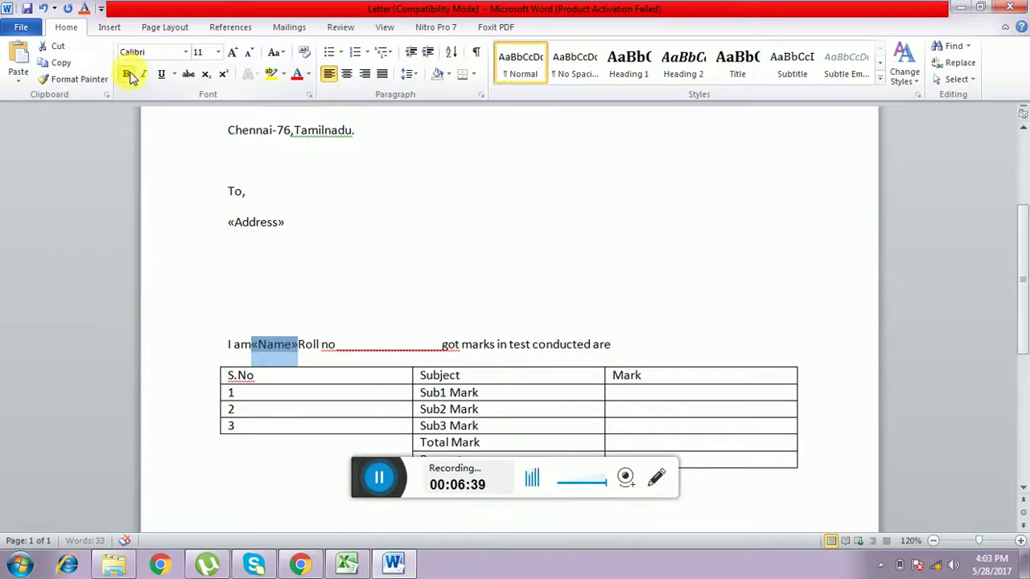
pyautogui.click(128, 73)
pyautogui.click(161, 74)
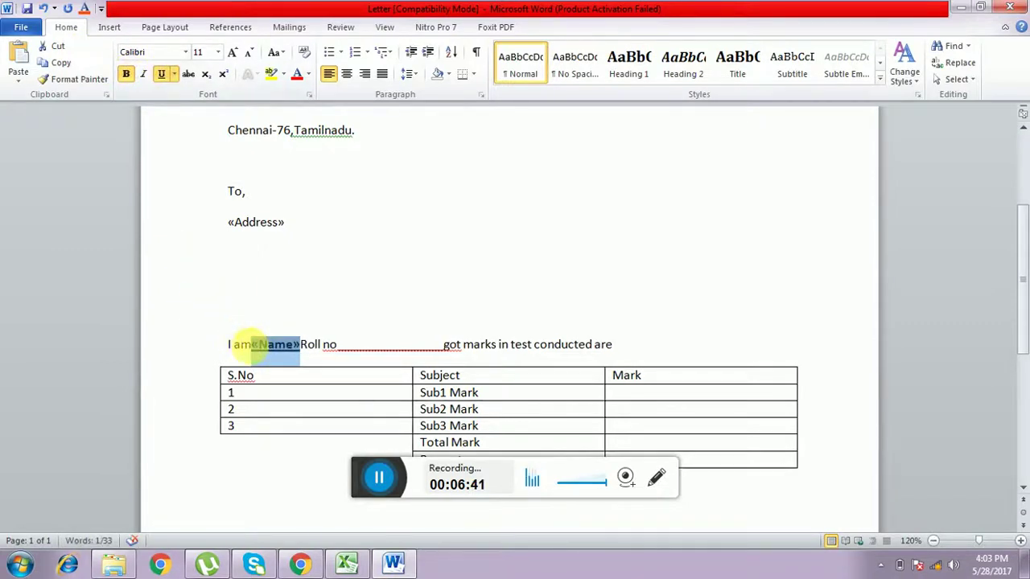
# Add a space on each side of the Name field and replace the blank line after "Roll no" with the RollNo merge field
pyautogui.click(252, 345)
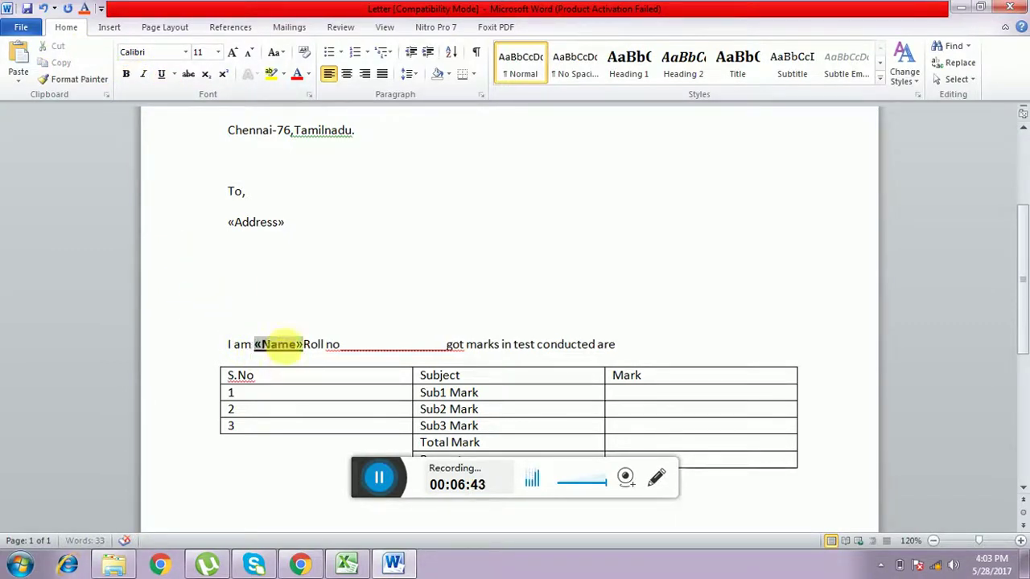
pyautogui.click(302, 346)
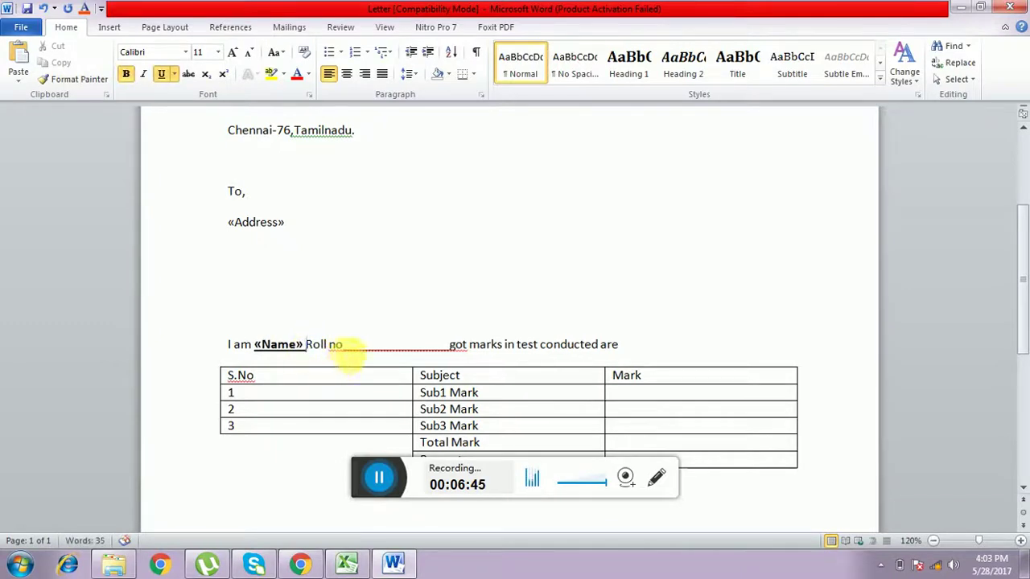
pyautogui.moveTo(344, 345); pyautogui.dragTo(460, 366)
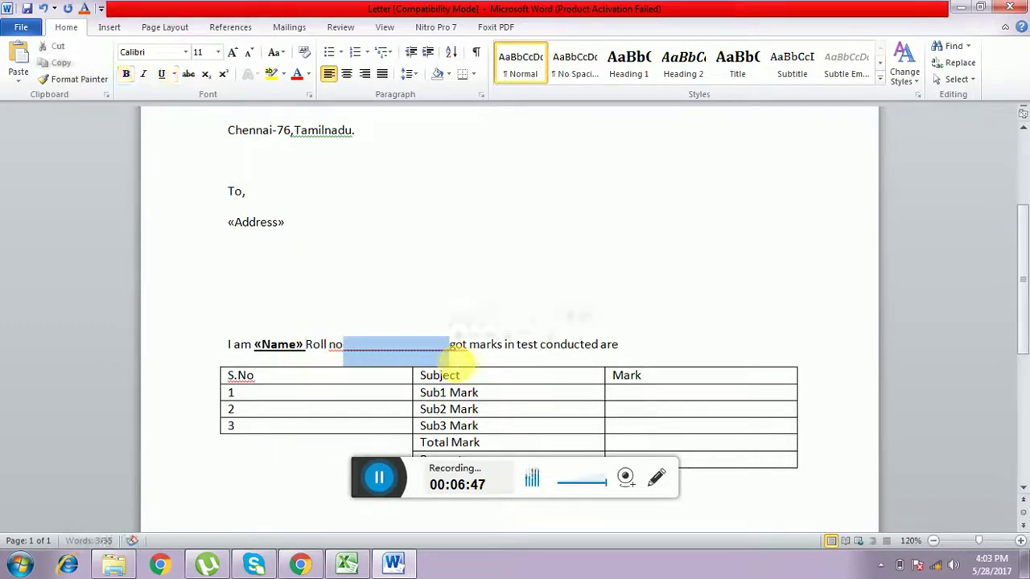
pyautogui.press('Delete')
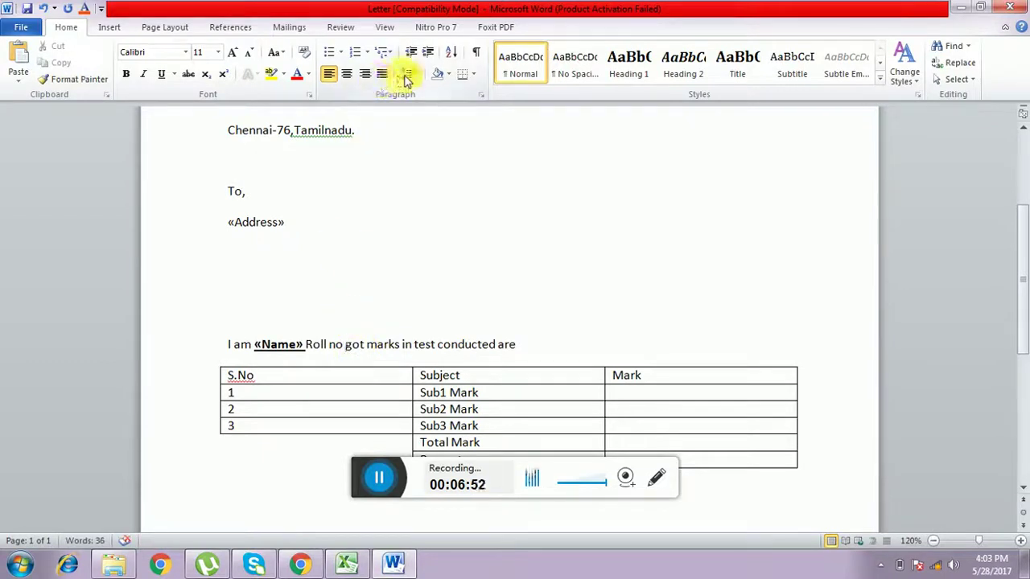
pyautogui.click(291, 28)
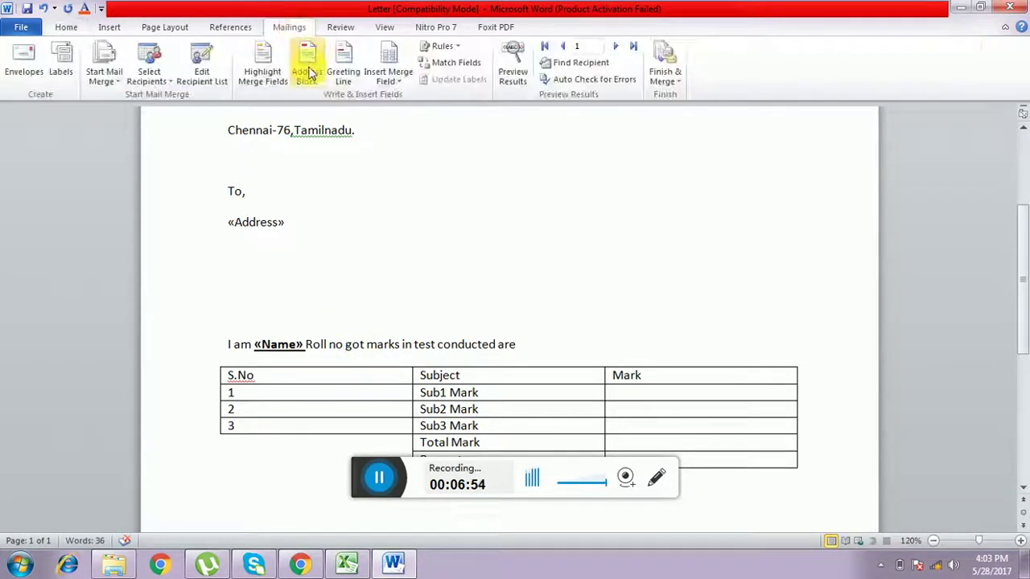
pyautogui.click(394, 80)
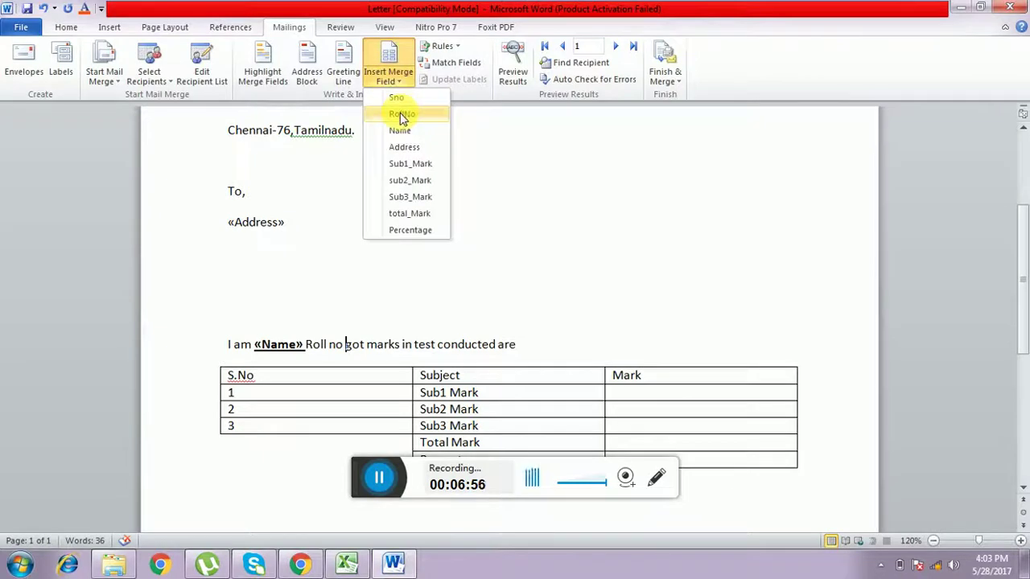
pyautogui.click(402, 115)
# Format the RollNo merge field as bold and underlined with a space after it, and make the Address merge field bold
pyautogui.moveTo(330, 344); pyautogui.dragTo(394, 354)
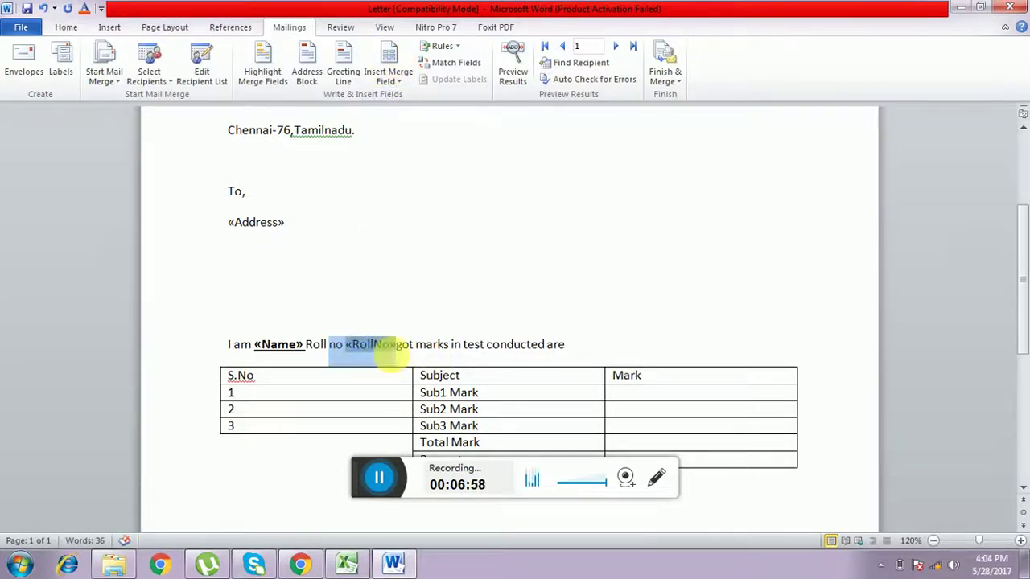
pyautogui.click(406, 364)
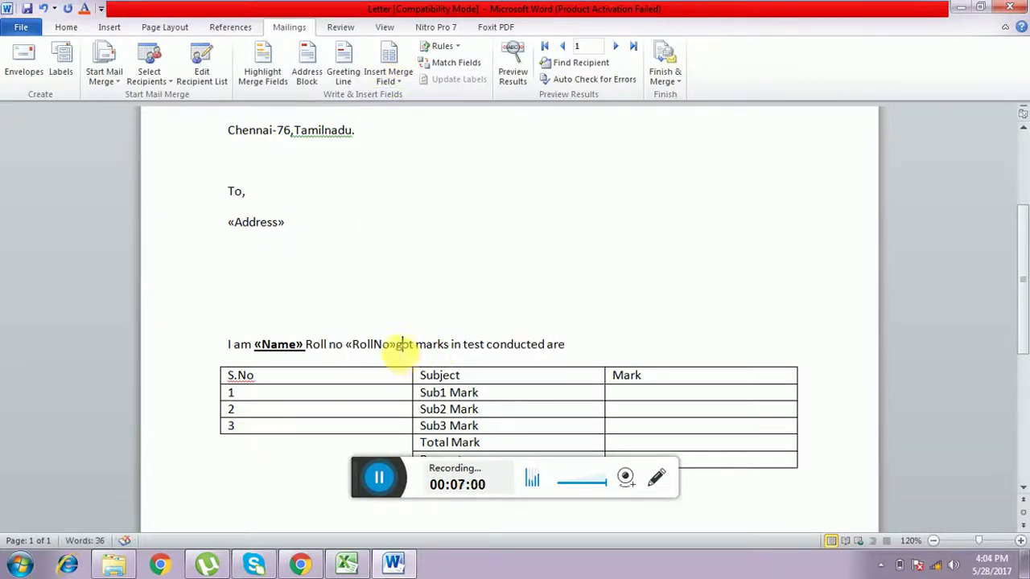
pyautogui.moveTo(398, 347); pyautogui.dragTo(344, 352)
pyautogui.click(66, 27)
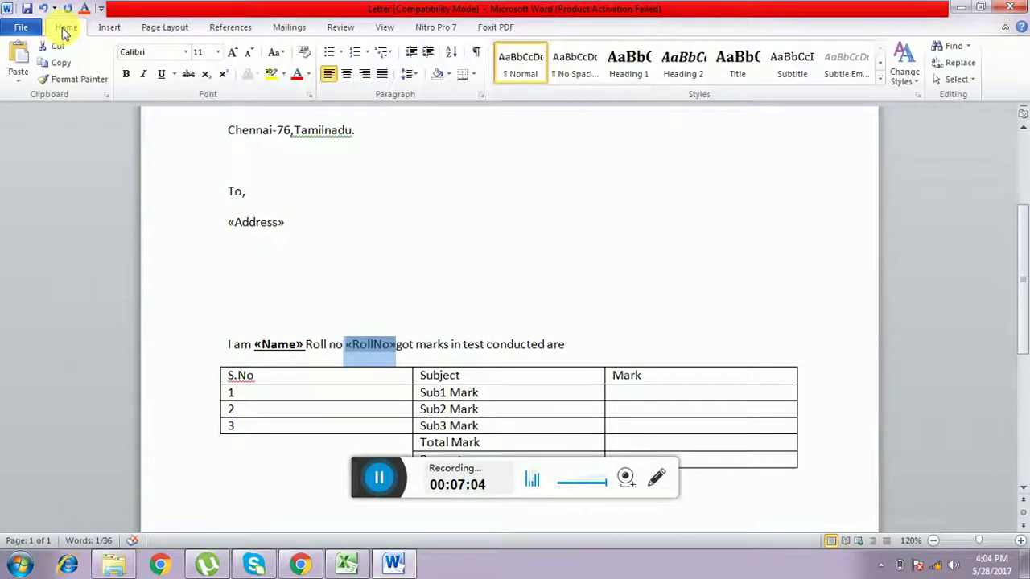
pyautogui.click(125, 73)
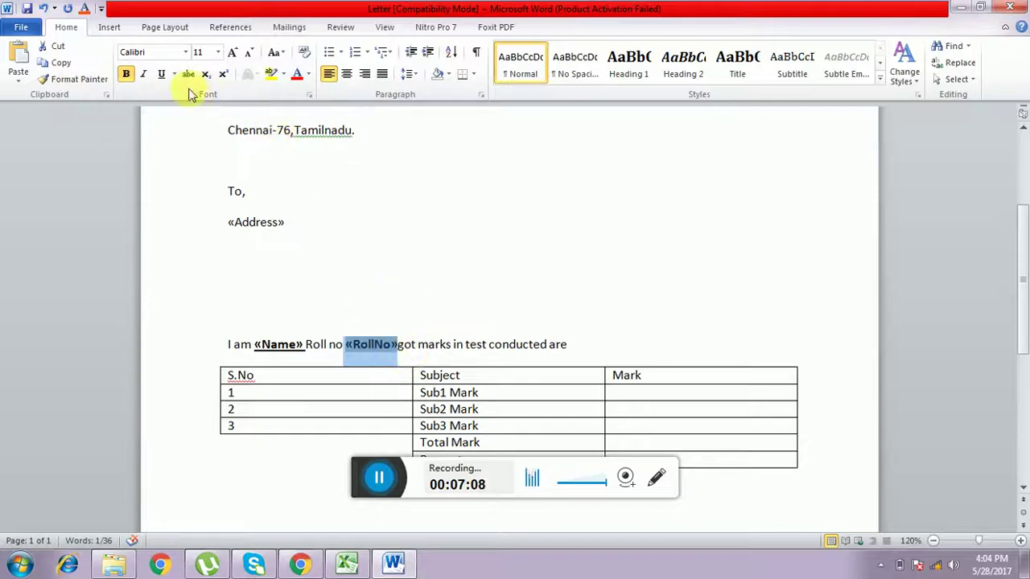
pyautogui.click(164, 75)
pyautogui.click(398, 344)
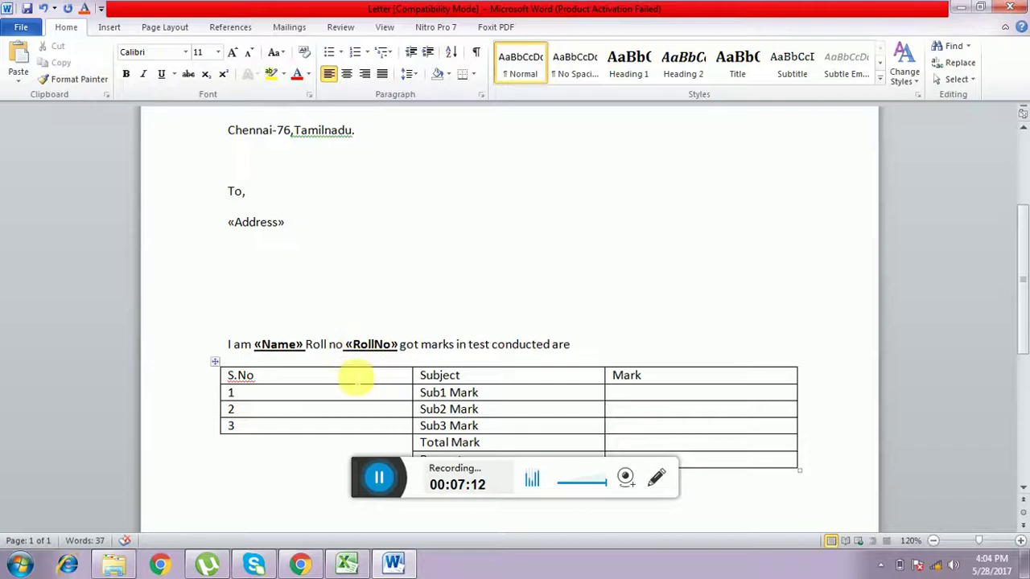
pyautogui.moveTo(229, 223); pyautogui.dragTo(301, 228)
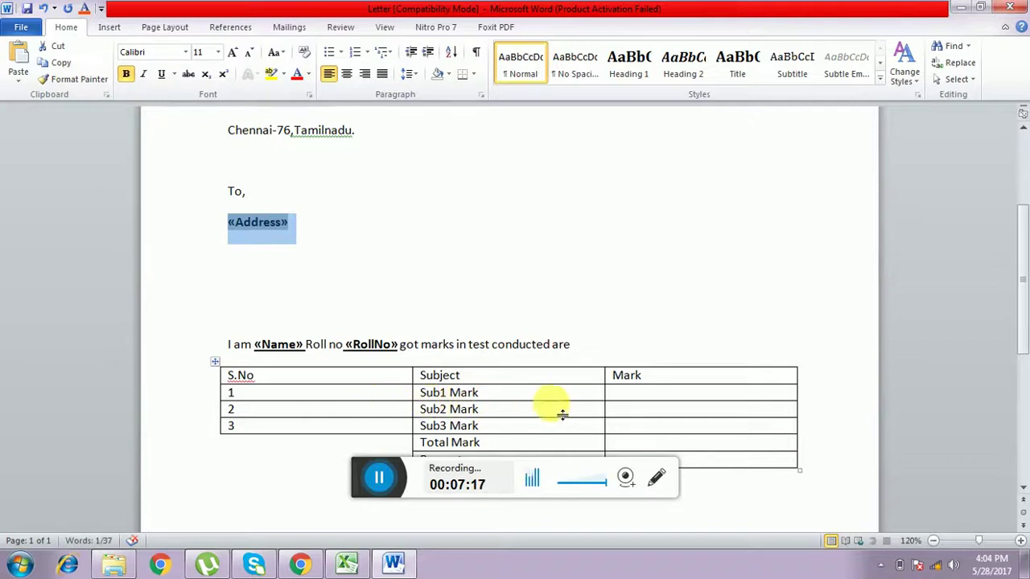
# Insert the Sub1_Mark merge field in the Mark column of the Sub1 Mark row
pyautogui.click(620, 394)
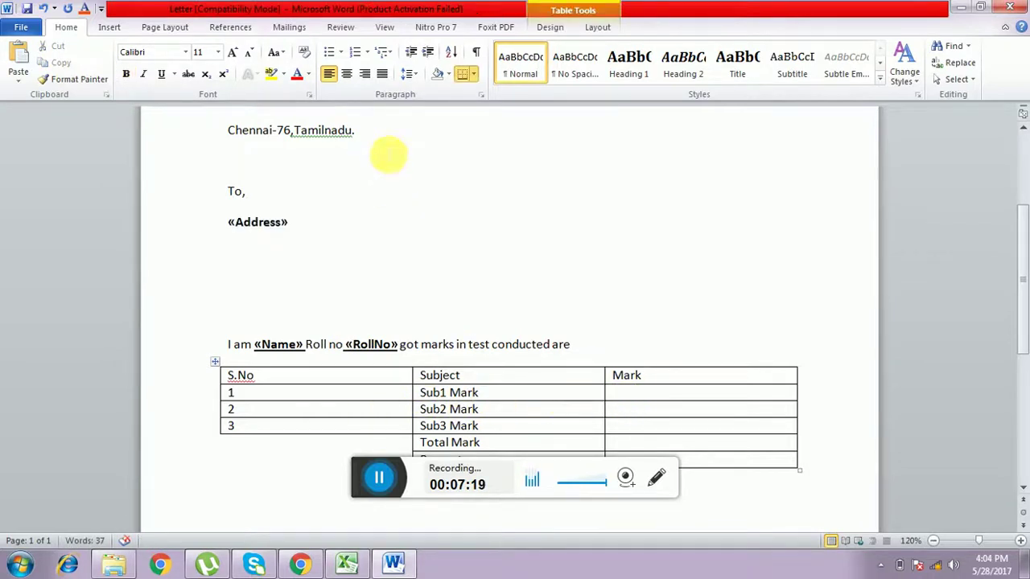
pyautogui.click(289, 27)
pyautogui.click(399, 84)
pyautogui.click(403, 87)
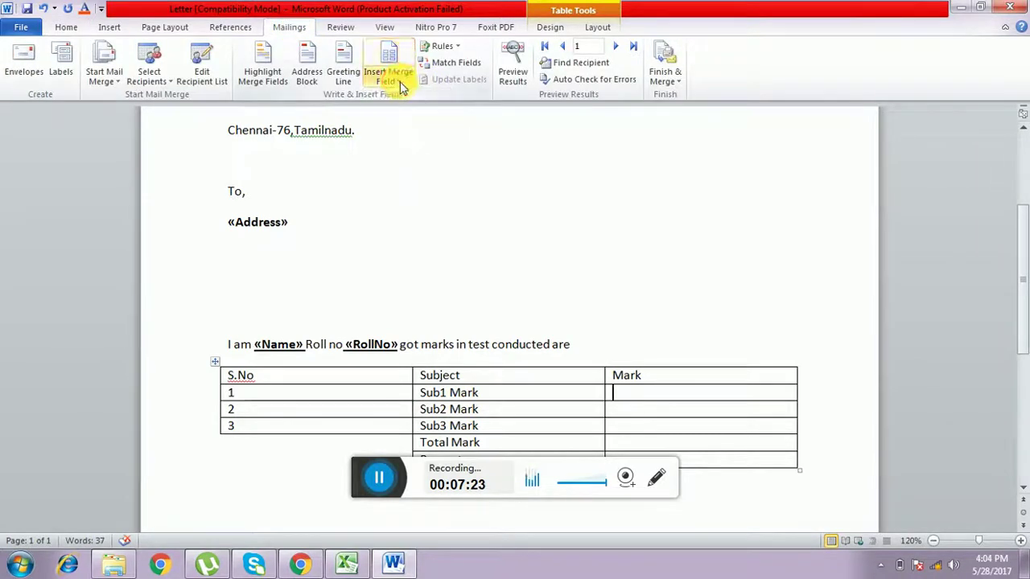
pyautogui.click(402, 87)
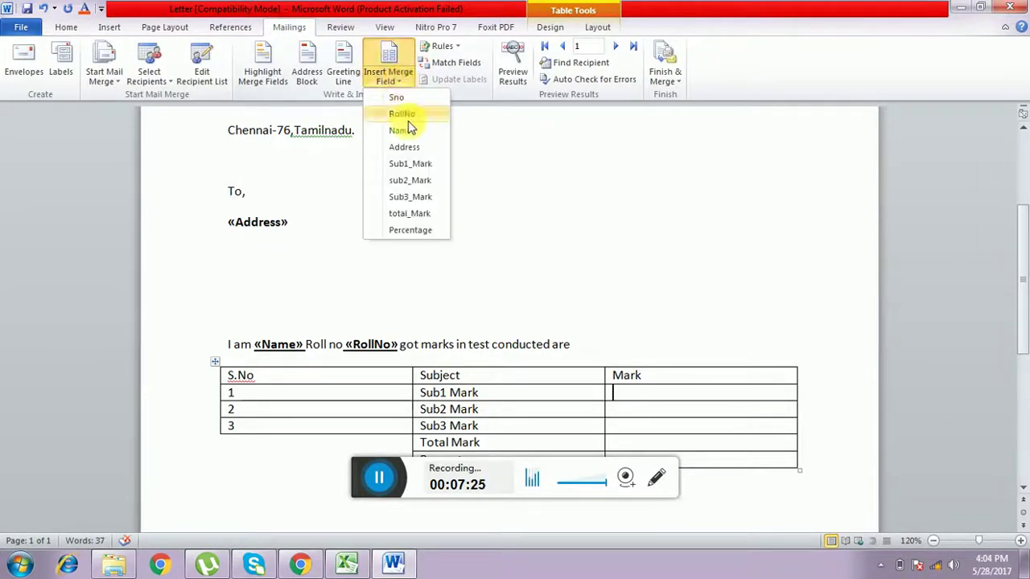
pyautogui.click(412, 166)
# Insert the sub2_Mark and Sub3_Mark merge fields in the Mark column of the Sub2 Mark and Sub3 Mark rows
pyautogui.click(623, 410)
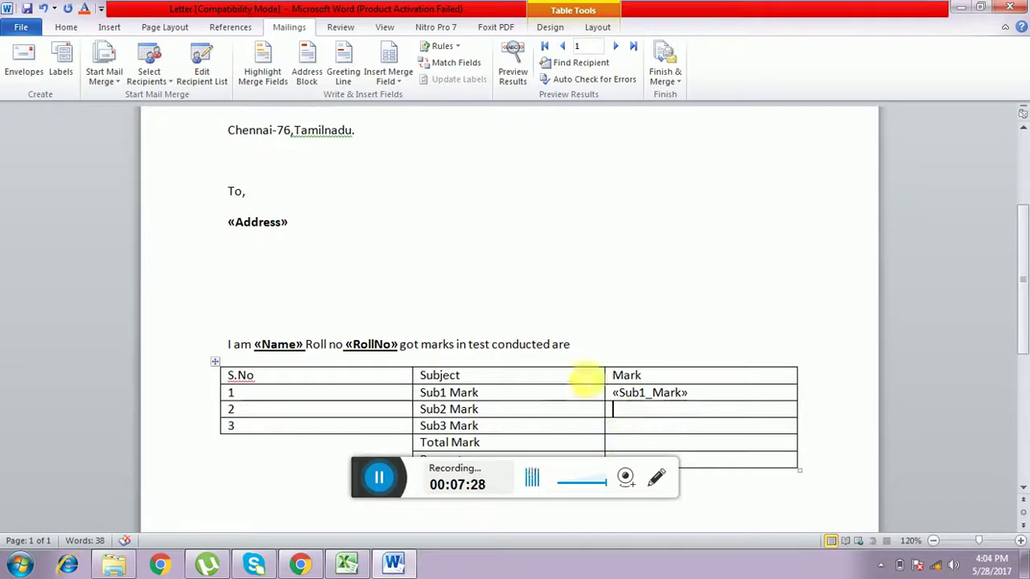
pyautogui.click(402, 87)
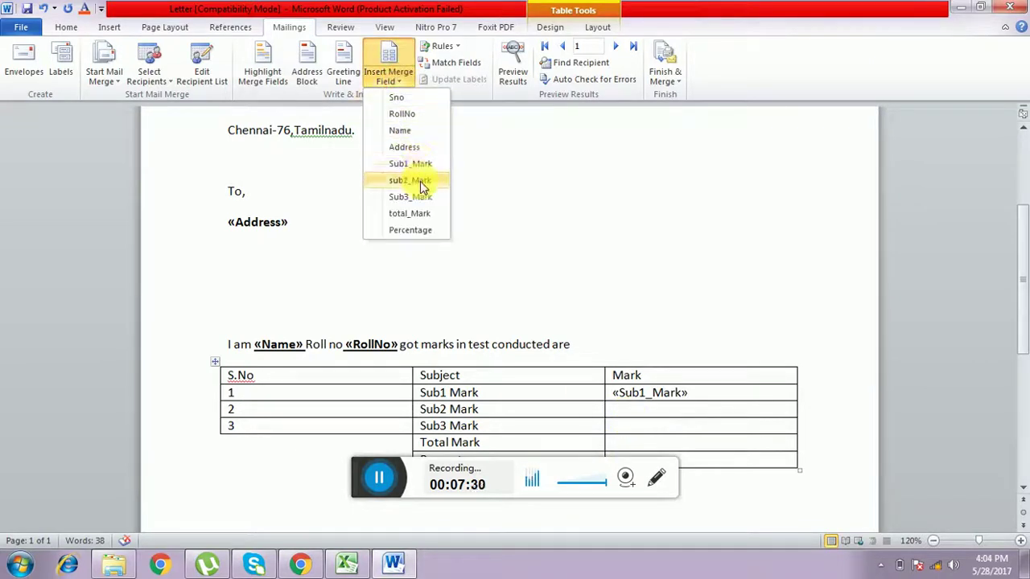
pyautogui.click(414, 181)
pyautogui.click(624, 426)
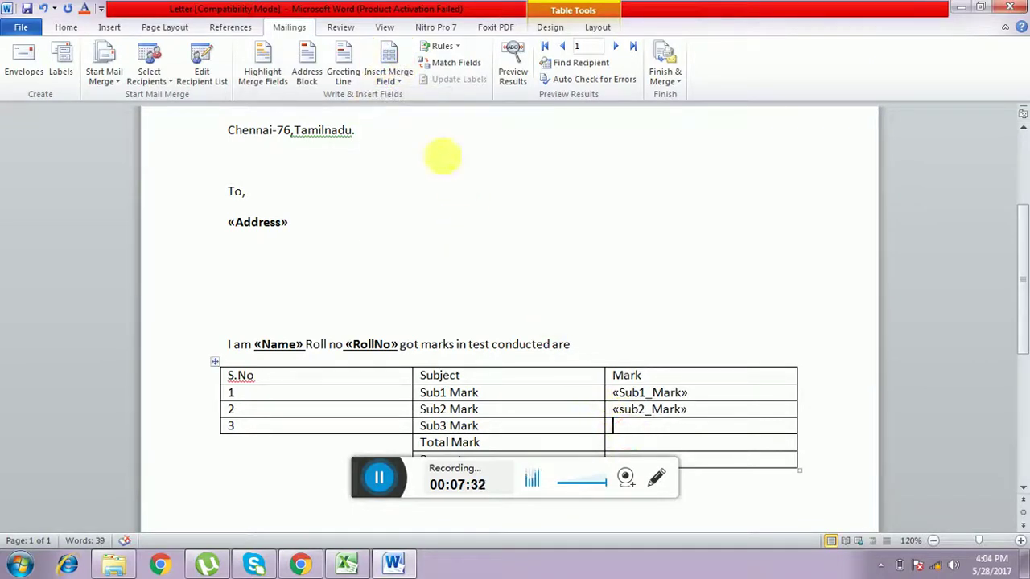
pyautogui.click(398, 80)
pyautogui.click(426, 198)
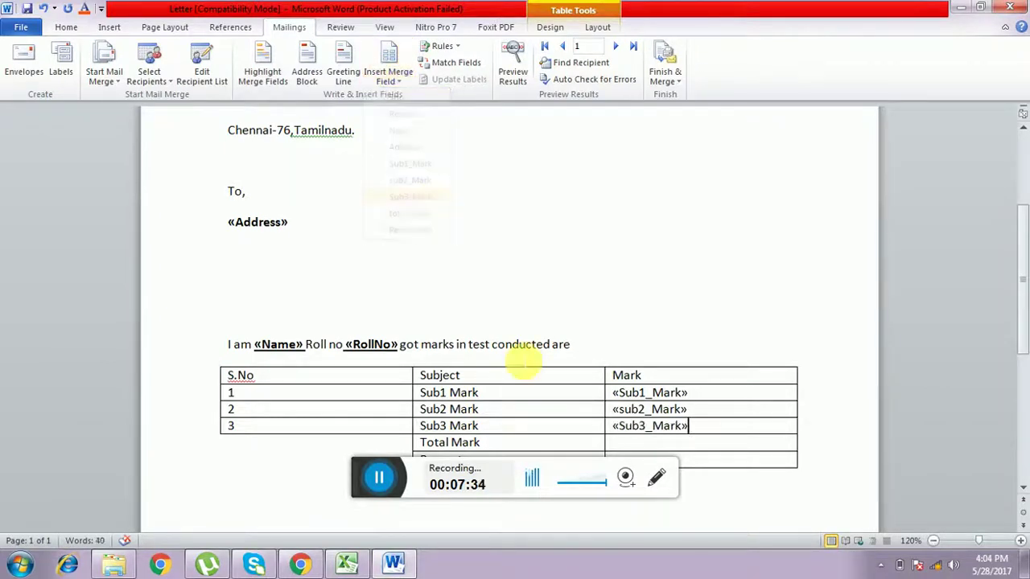
# Insert the total_Mark and Percentage merge fields in the Mark column of the Total Mark and Percentage rows
pyautogui.scroll(-2, 523, 362)
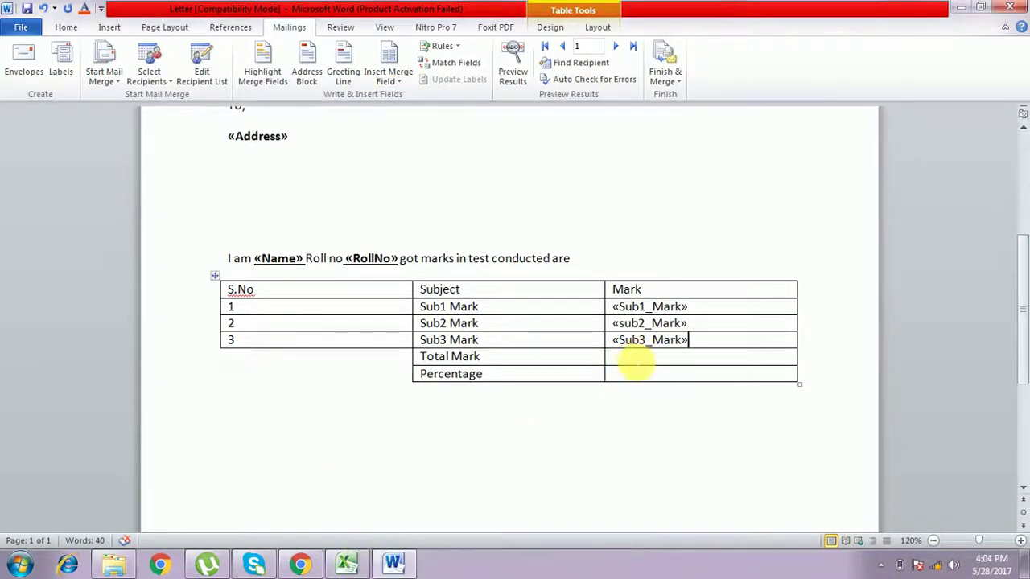
pyautogui.click(631, 360)
pyautogui.click(388, 77)
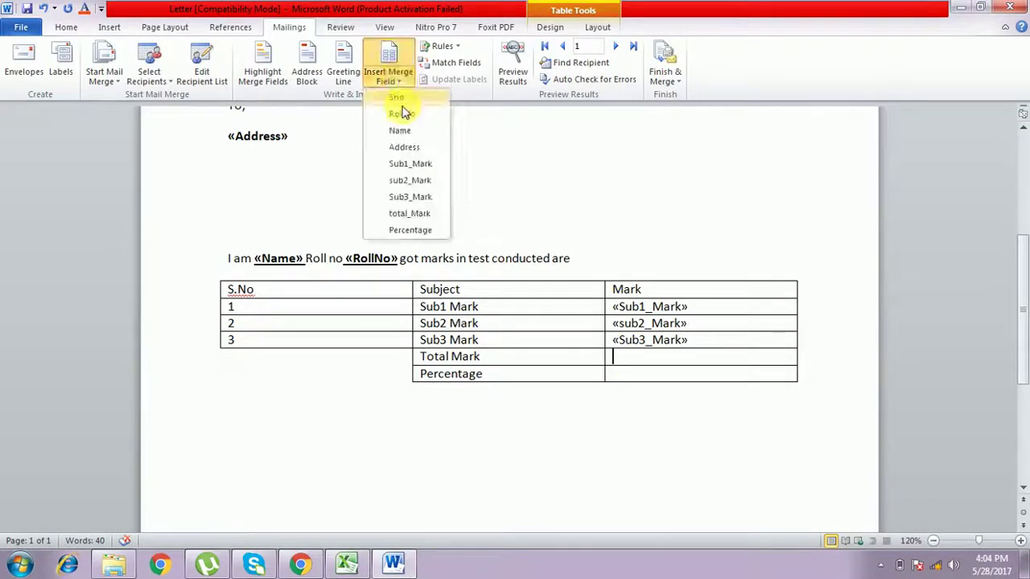
pyautogui.click(425, 214)
pyautogui.click(632, 377)
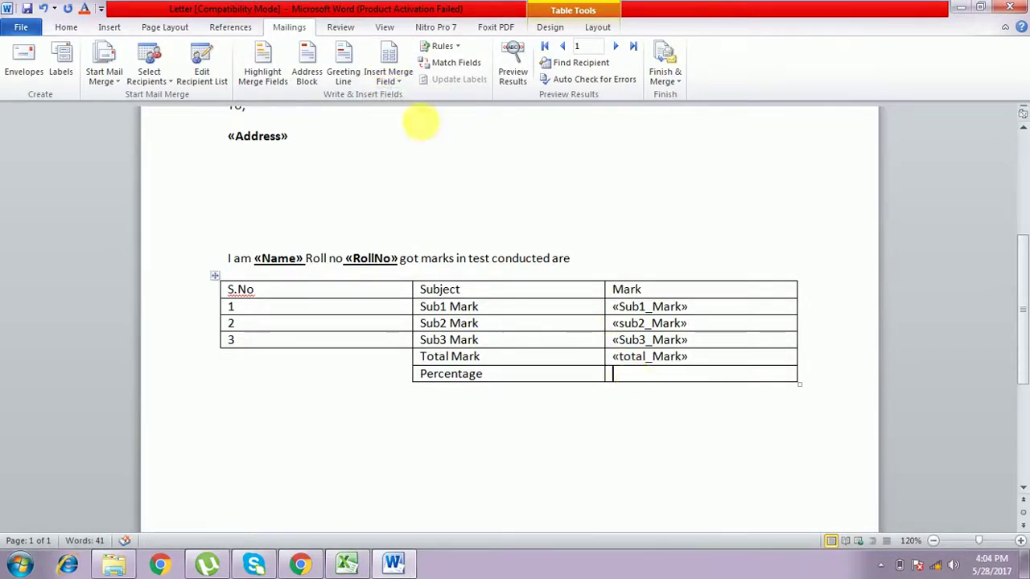
pyautogui.click(400, 83)
pyautogui.click(417, 233)
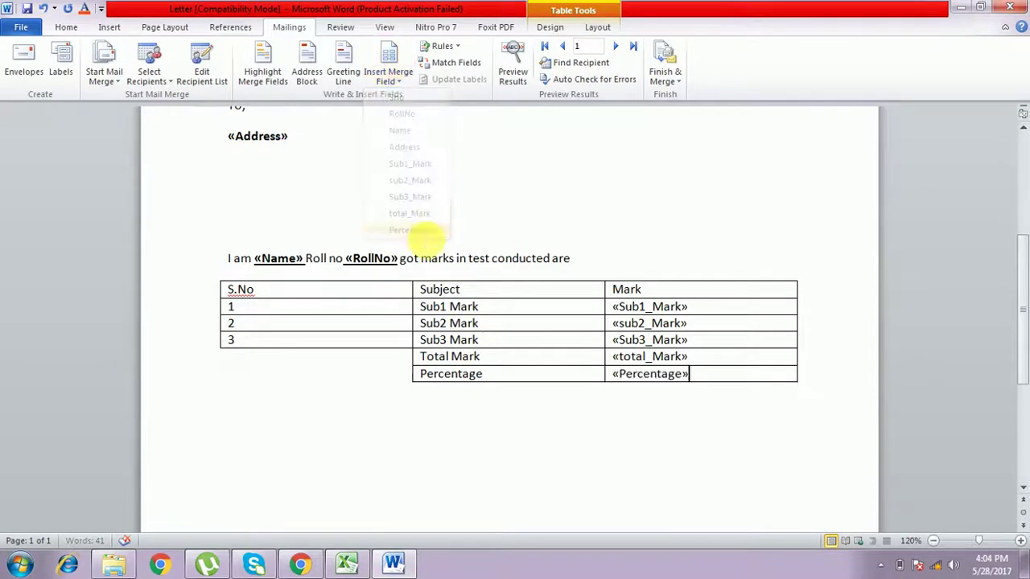
# Review the placed merge fields throughout the letter and preview the merge results for the first record
pyautogui.scroll(6, 574, 379)
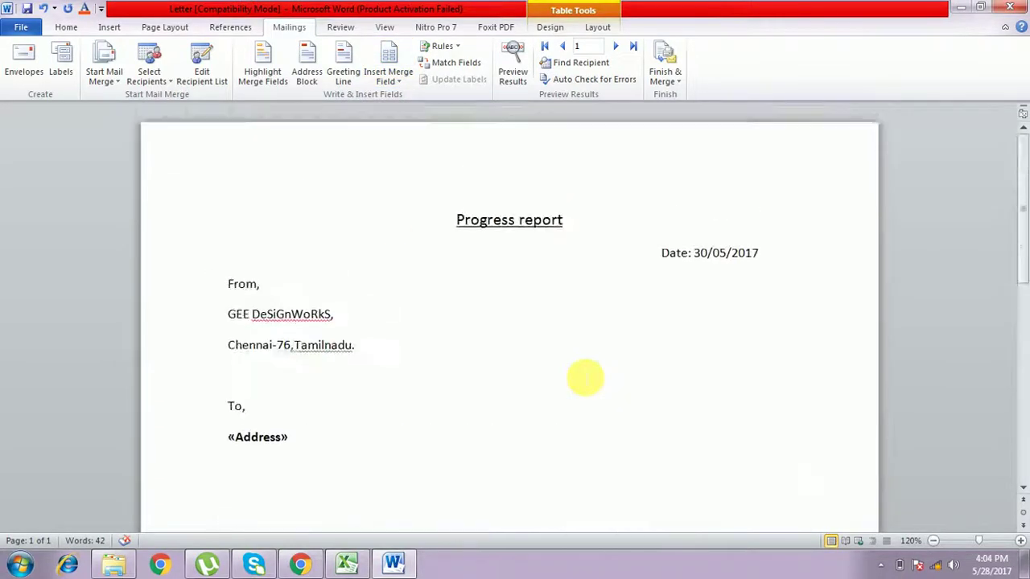
pyautogui.scroll(-6, 554, 249)
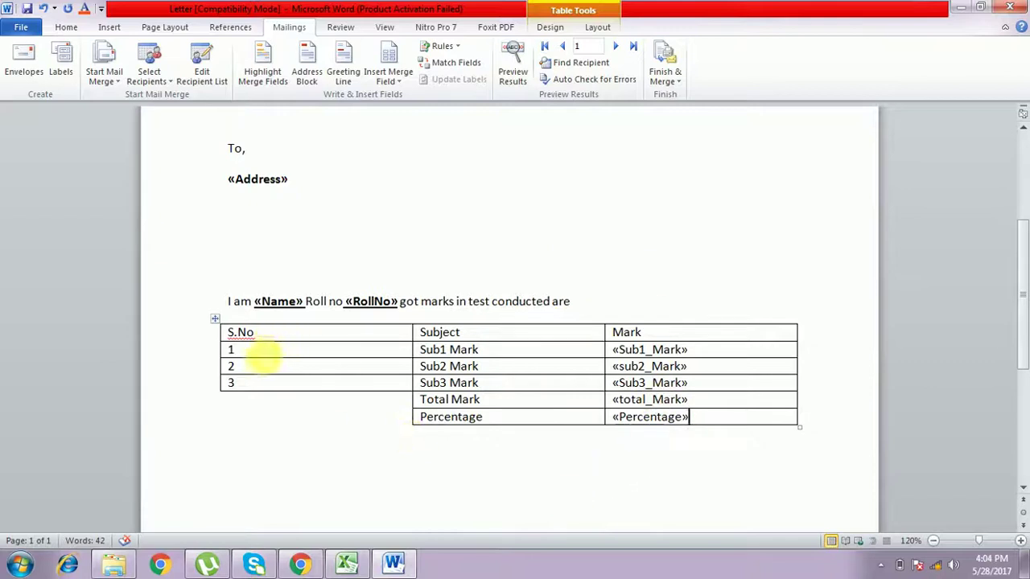
pyautogui.scroll(4, 273, 322)
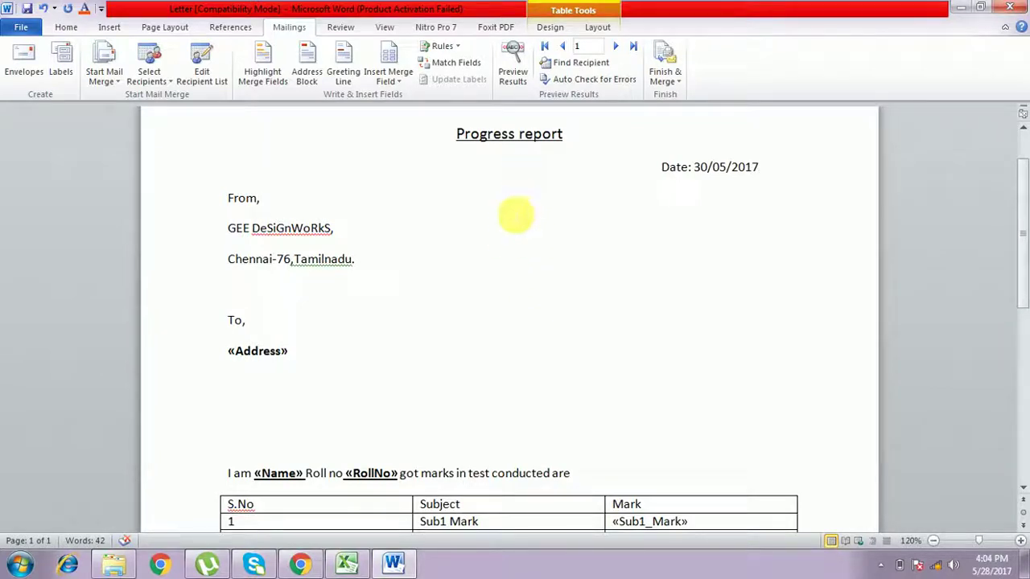
pyautogui.scroll(-3, 502, 247)
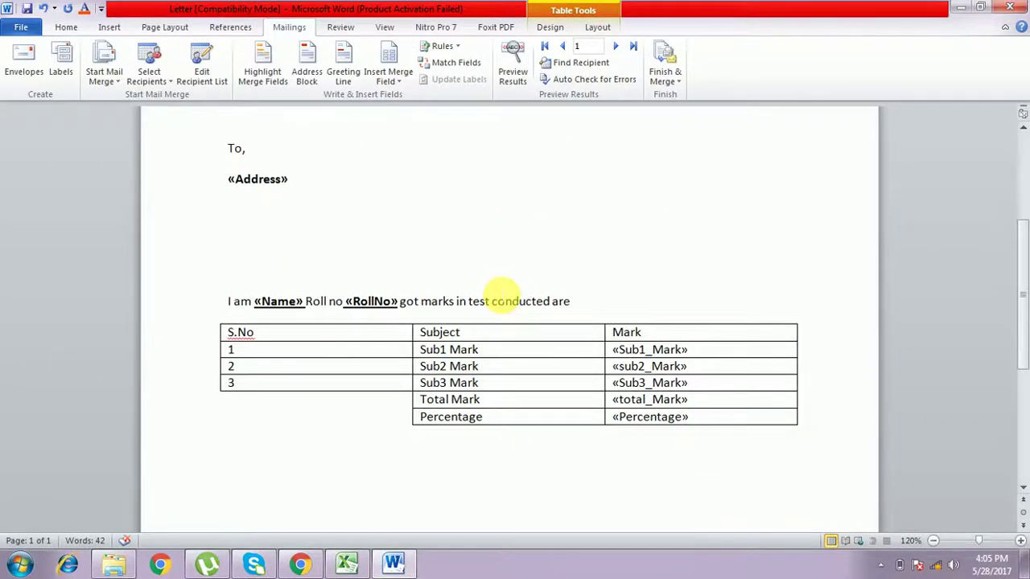
pyautogui.scroll(3, 502, 295)
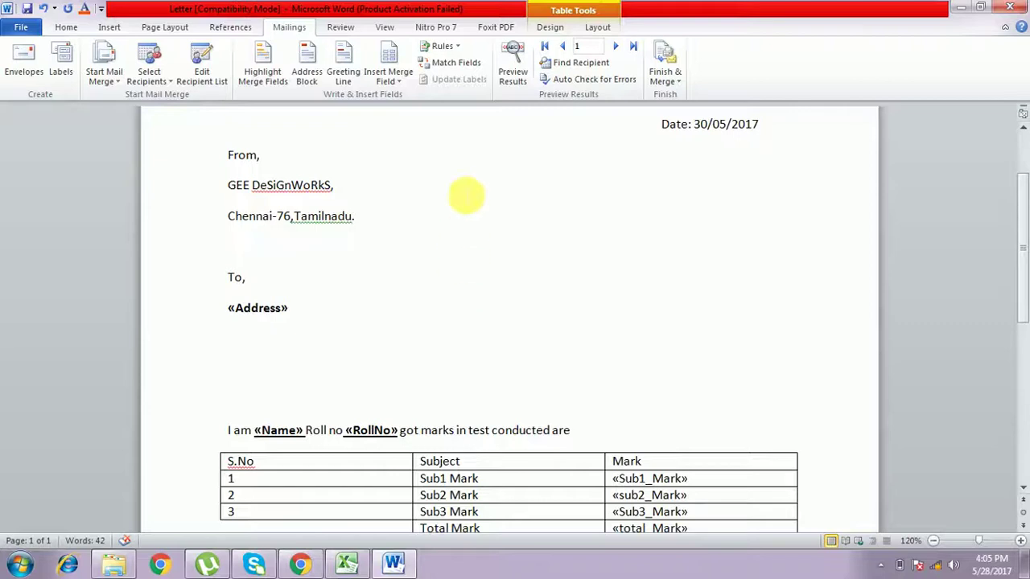
pyautogui.click(511, 77)
pyautogui.scroll(-1, 368, 298)
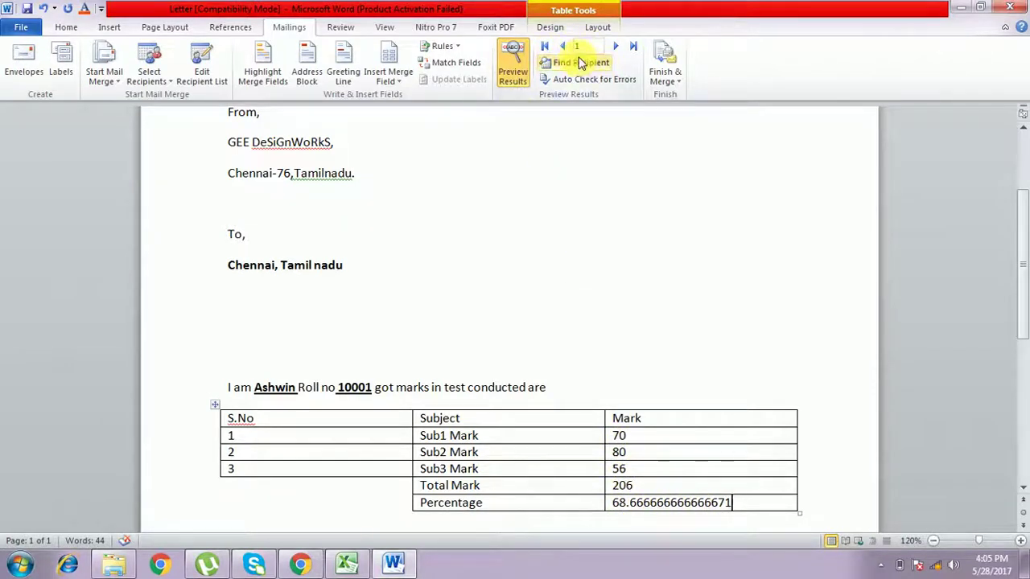
# Compare the previewed first letter in Word with the first student's row in the Student Biodata workbook in Excel
pyautogui.click(346, 563)
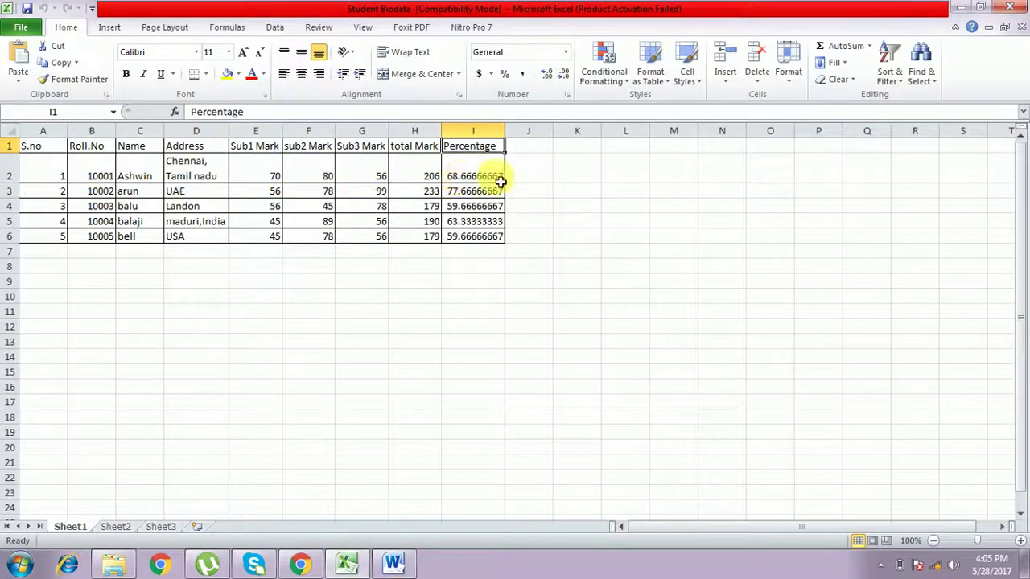
pyautogui.click(392, 566)
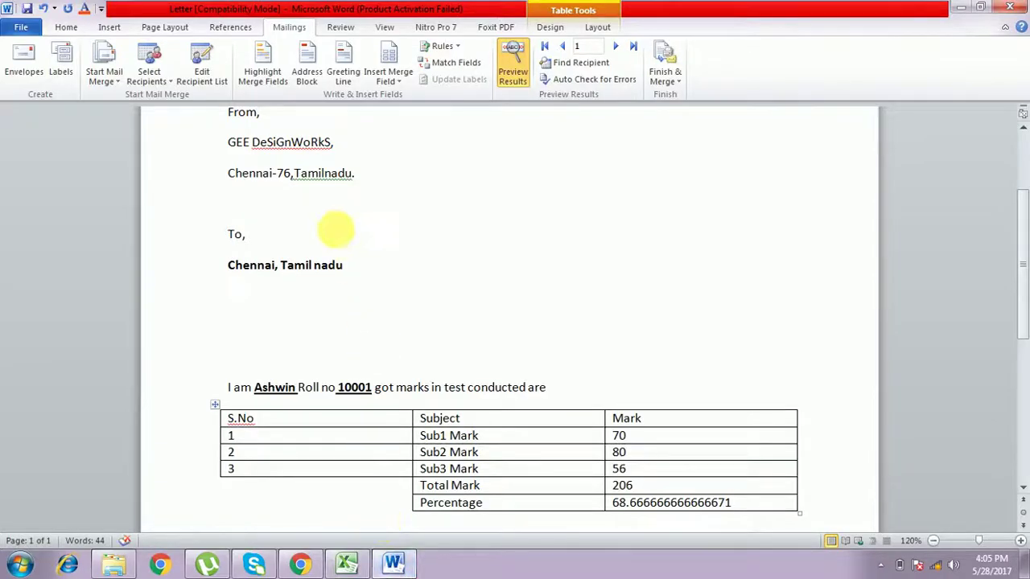
pyautogui.scroll(1, 330, 221)
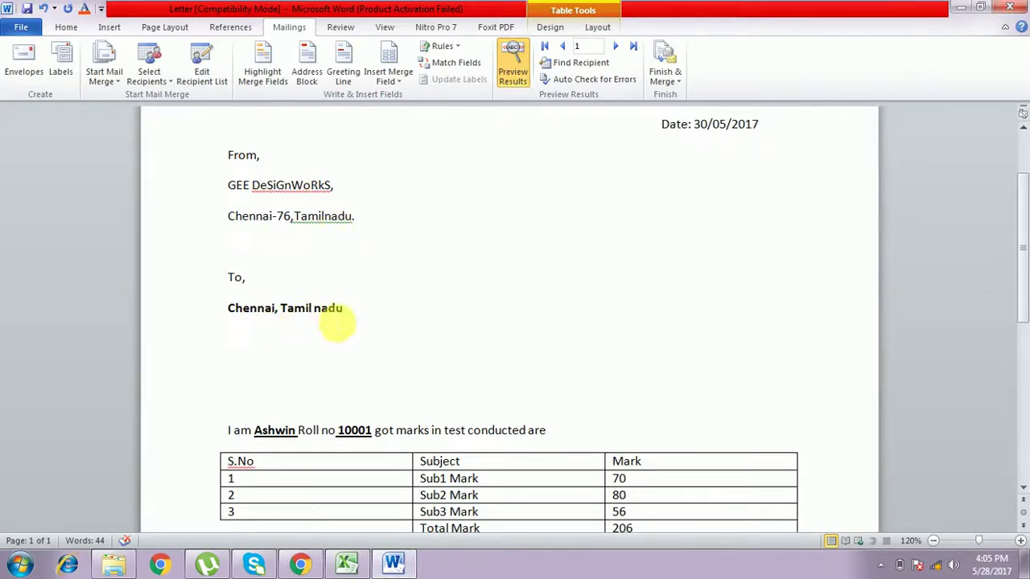
pyautogui.scroll(-1, 306, 410)
pyautogui.scroll(-2, 312, 396)
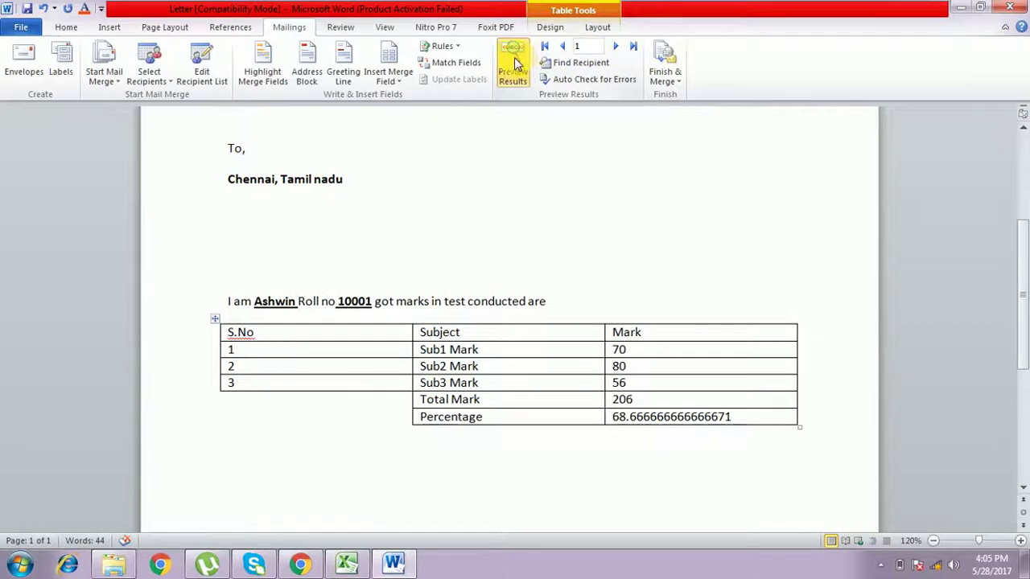
# Advance the merge preview through the second record to the third and check the letter's address, roll number and marks
pyautogui.click(617, 50)
pyautogui.scroll(2, 228, 193)
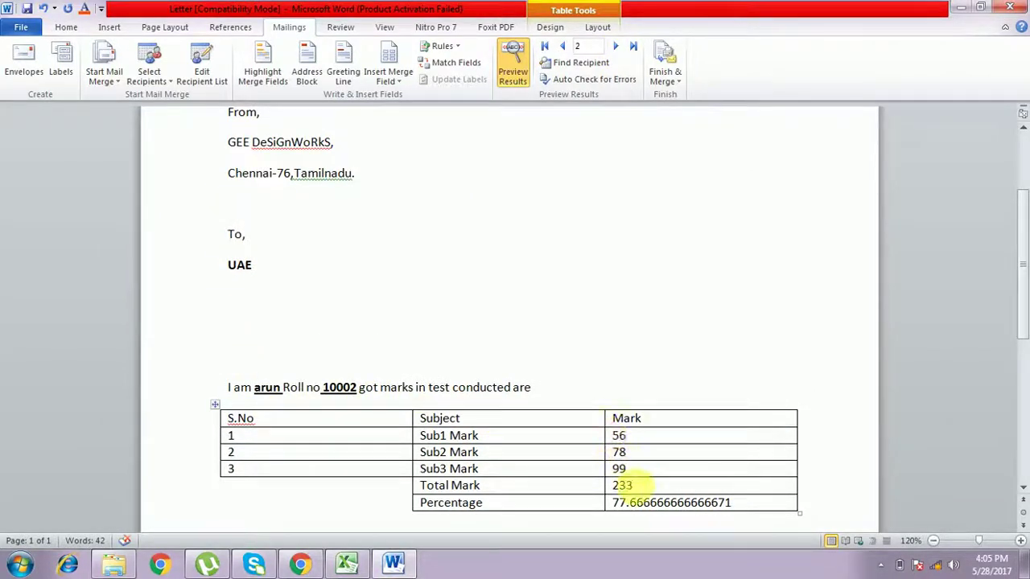
pyautogui.click(616, 48)
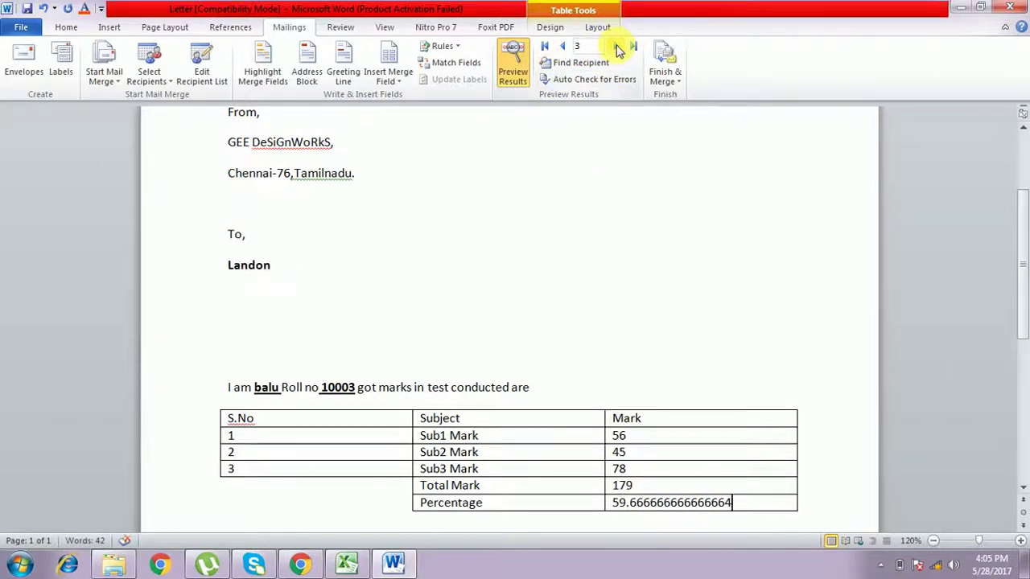
# Advance the merge preview to the fifth record and check the whole letter from its heading down to the marks table
pyautogui.click(616, 48)
pyautogui.click(616, 48)
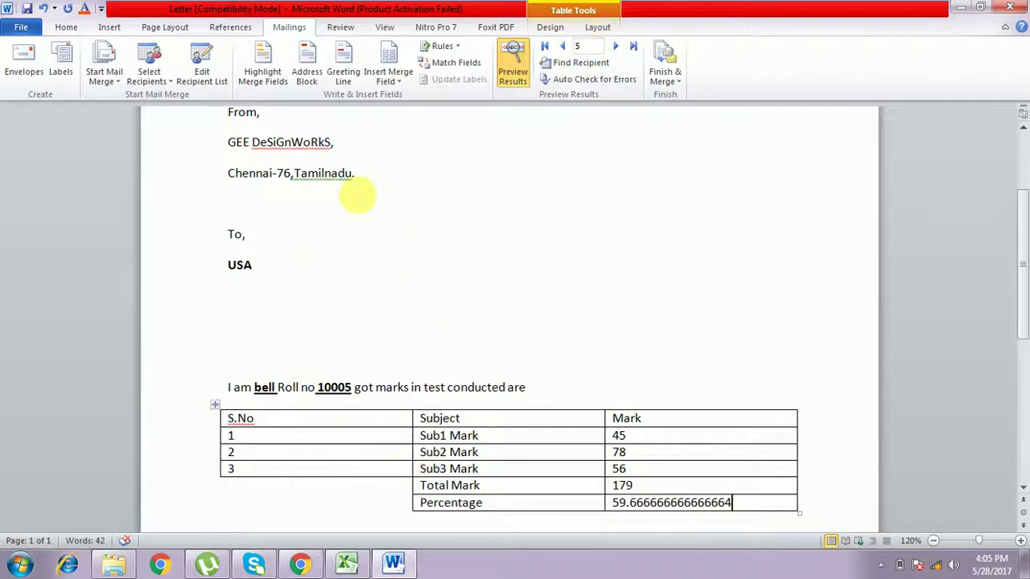
pyautogui.scroll(-5, 499, 426)
pyautogui.scroll(8, 368, 413)
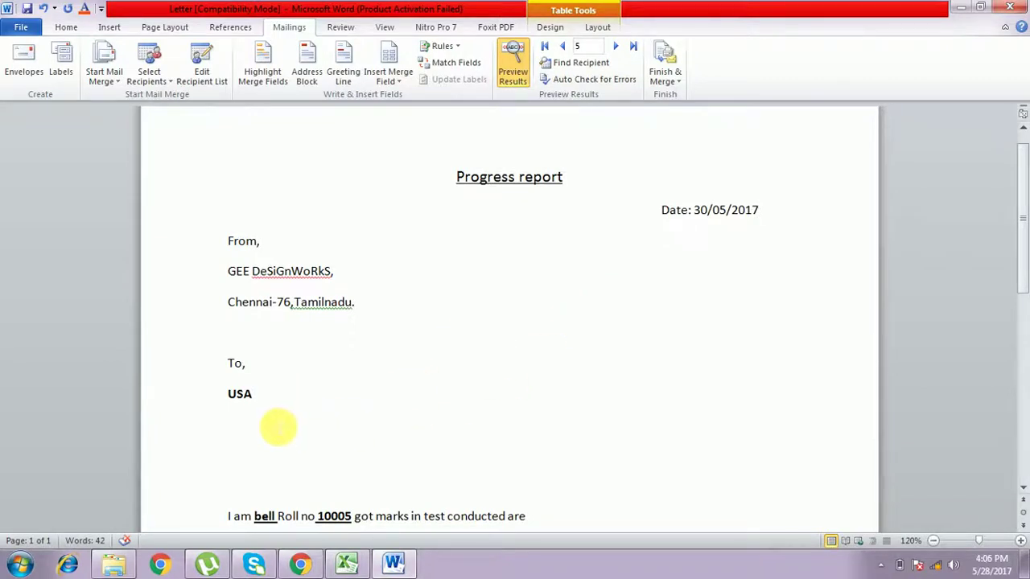
pyautogui.scroll(-3, 239, 395)
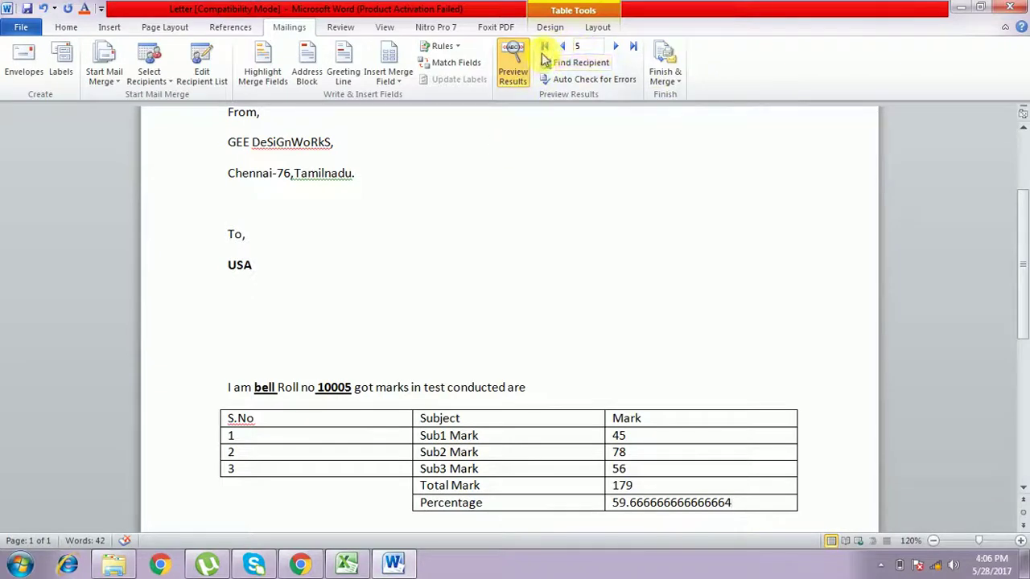
# Finish the merge by printing all records to the Nitro PDF Creator 2 printer with all pages included
pyautogui.click(668, 80)
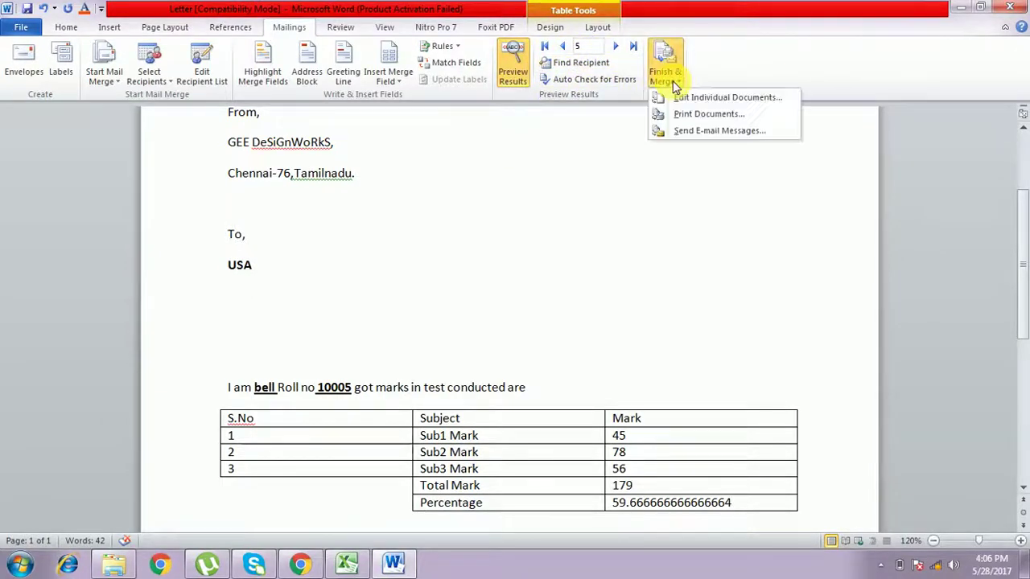
pyautogui.click(734, 122)
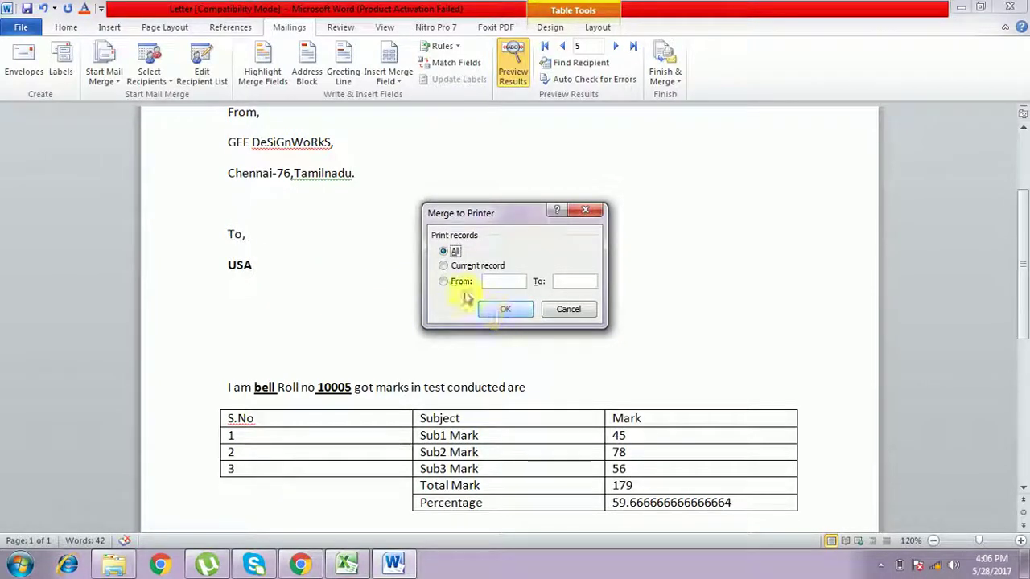
pyautogui.click(507, 309)
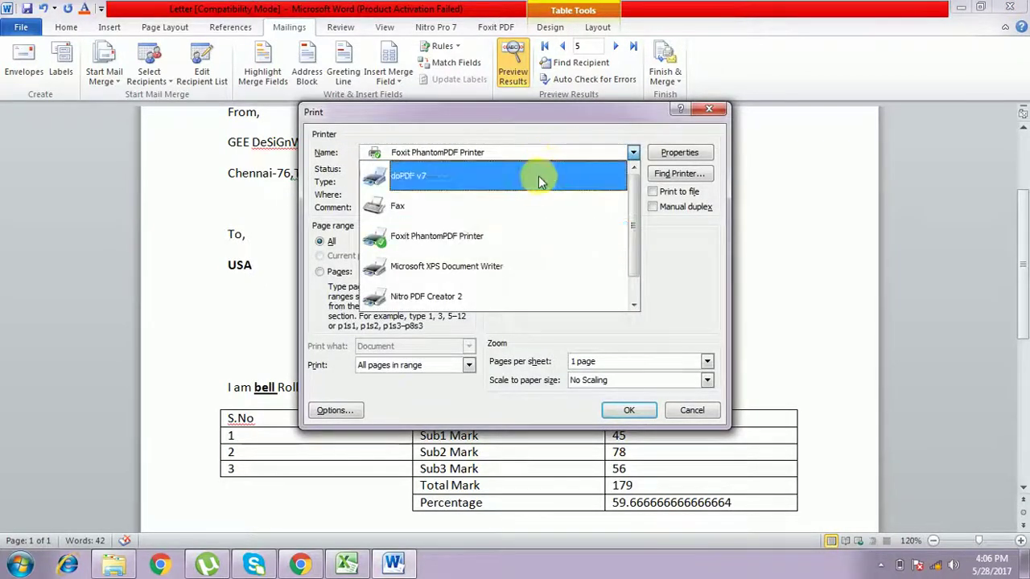
pyautogui.click(492, 303)
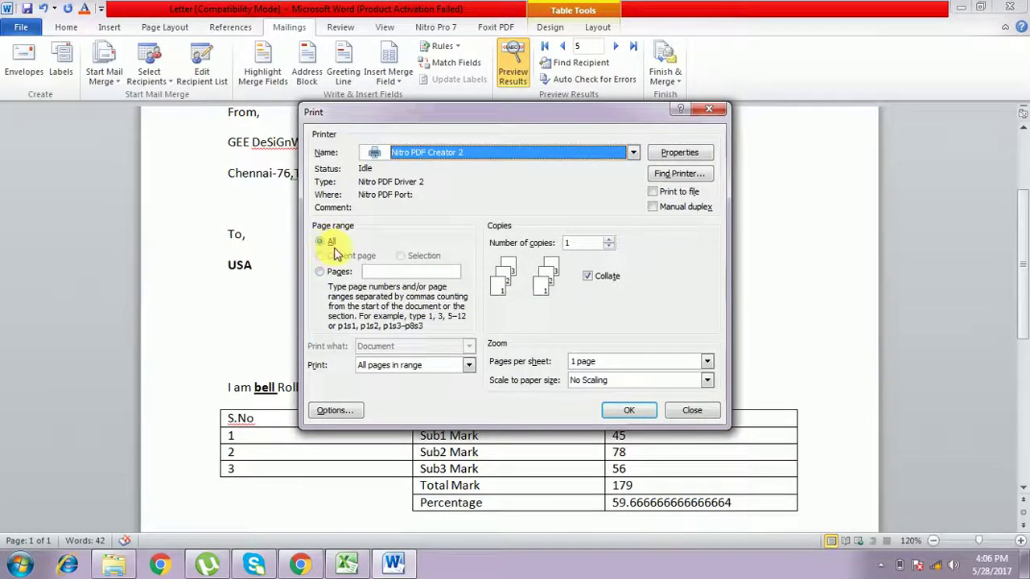
pyautogui.click(629, 412)
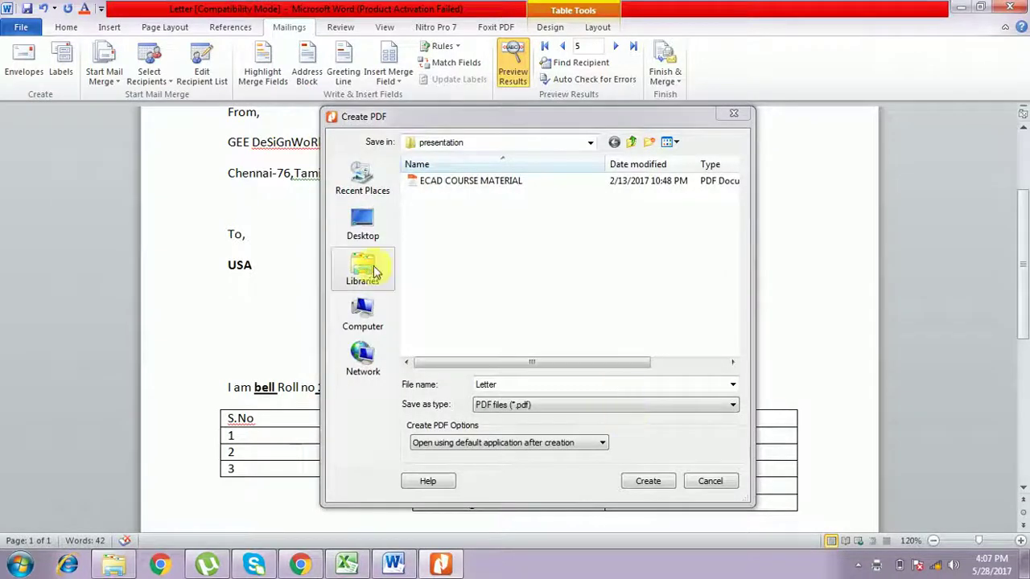
# Create the merged PDF as PR in the Mail Merge folder inside Online Tutorial > My Chennal on drive D
pyautogui.click(366, 315)
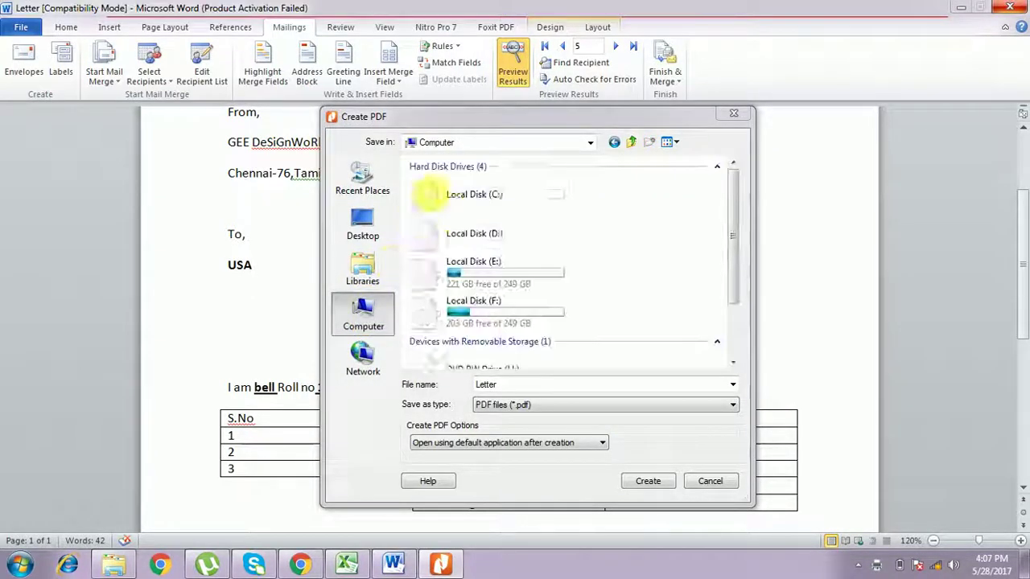
pyautogui.doubleClick(499, 231)
pyautogui.click(439, 183)
pyautogui.doubleClick(439, 183)
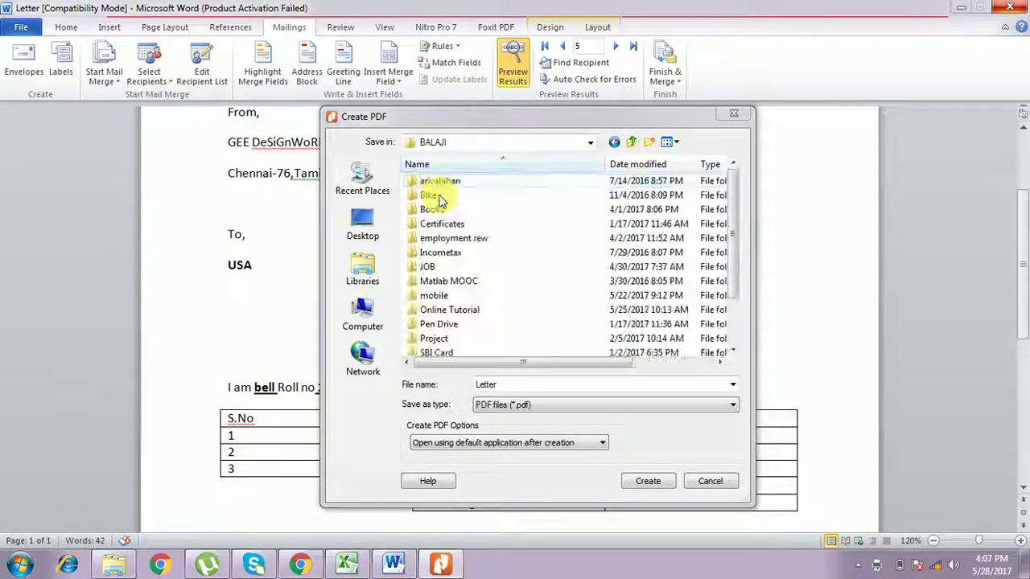
pyautogui.doubleClick(457, 312)
pyautogui.doubleClick(451, 210)
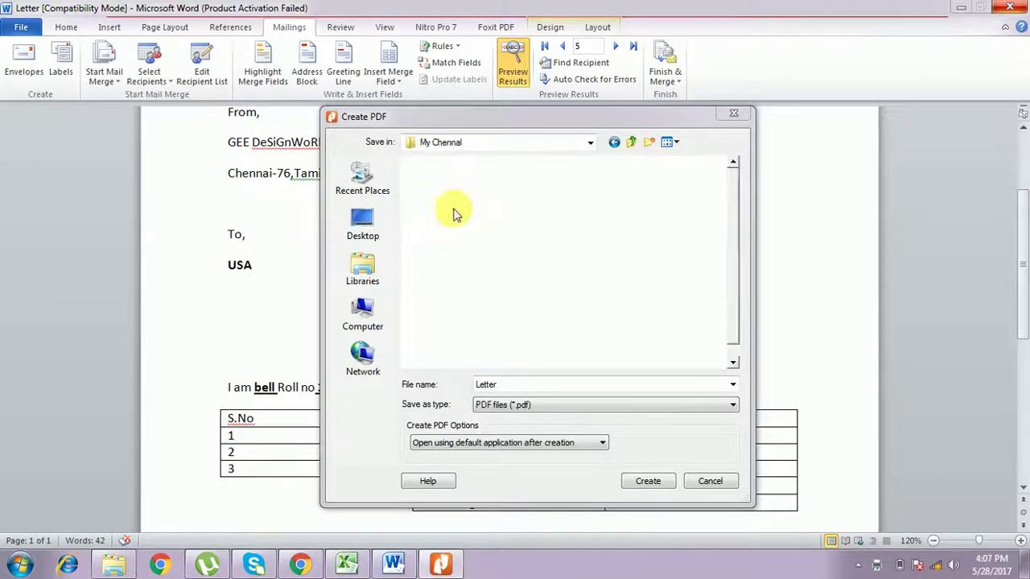
pyautogui.click(595, 312)
pyautogui.doubleClick(595, 312)
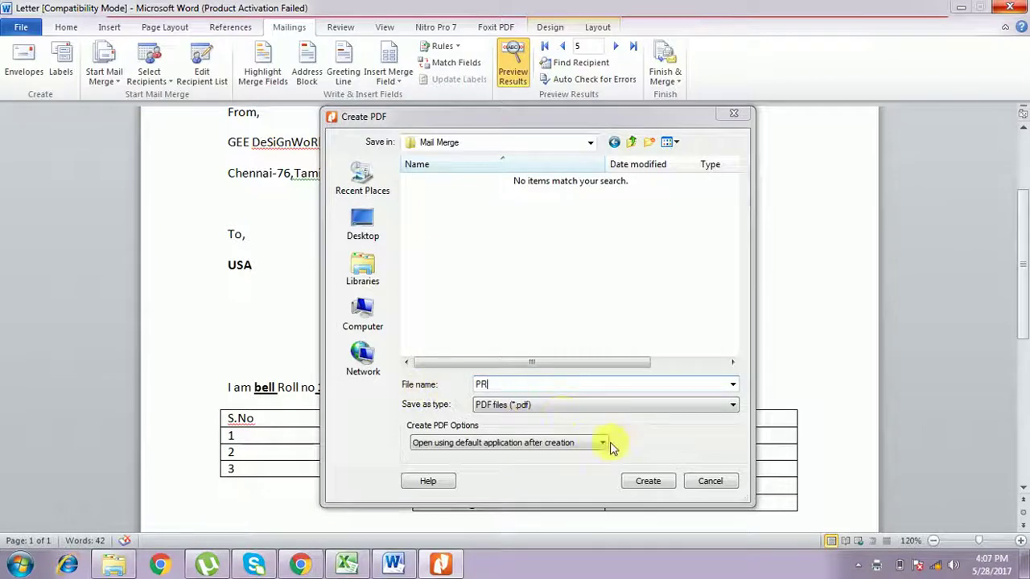
pyautogui.click(648, 481)
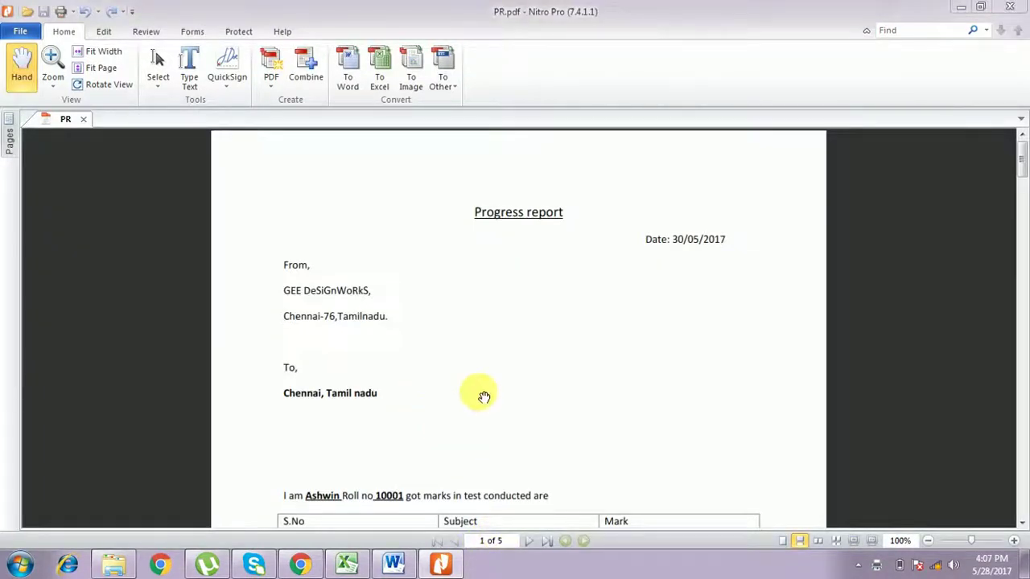
# Review the first two letters in the PR PDF, comparing their addresses, student names, roll numbers and marks
pyautogui.scroll(-2, 475, 406)
pyautogui.scroll(-3, 469, 417)
pyautogui.scroll(5, 467, 415)
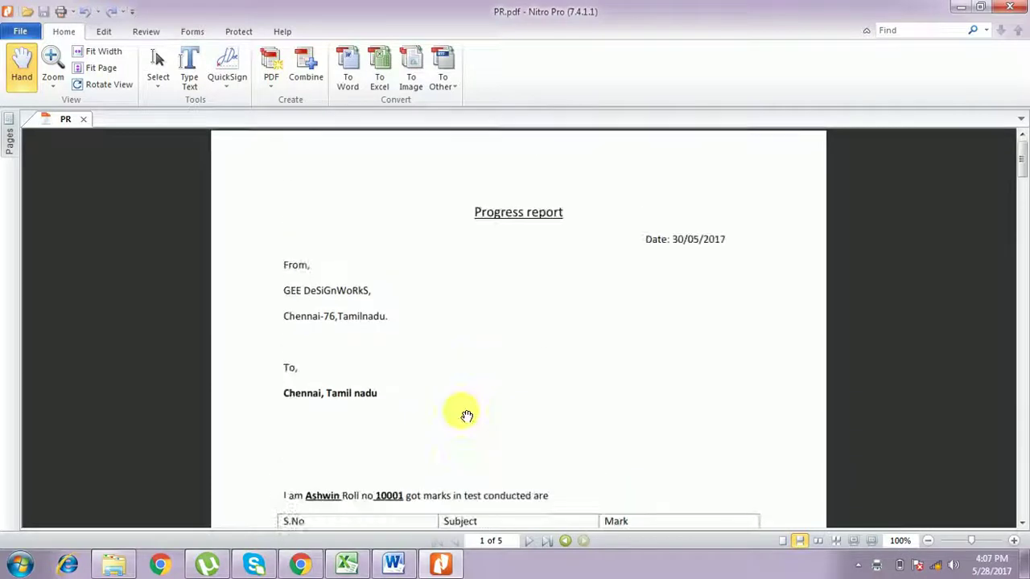
pyautogui.scroll(-10, 478, 271)
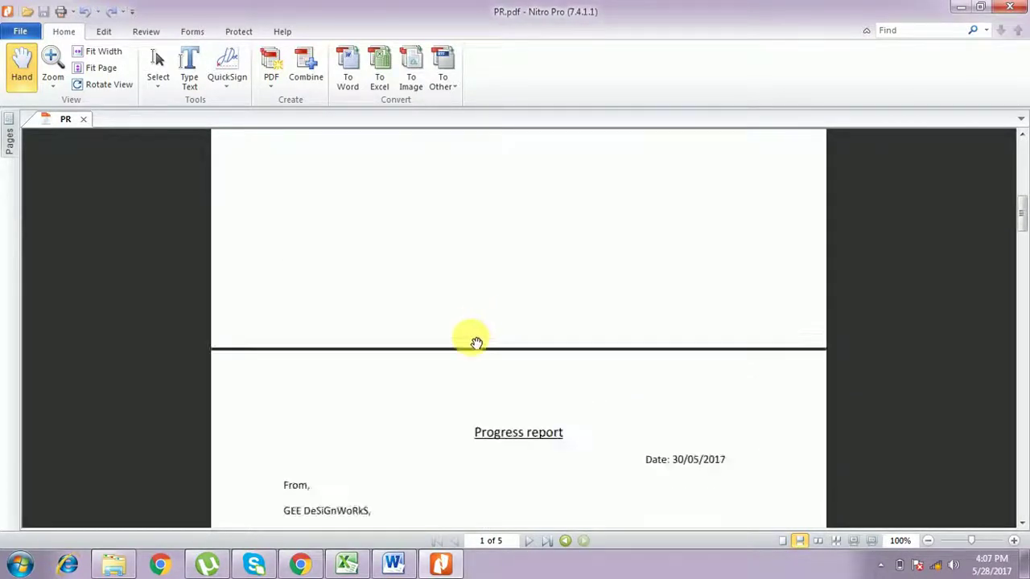
pyautogui.scroll(-5, 474, 362)
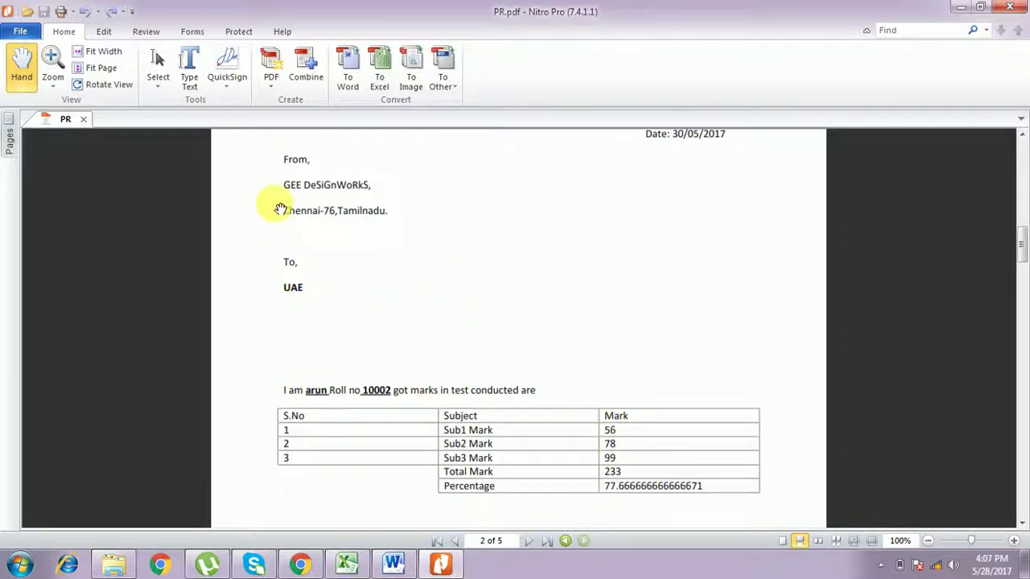
pyautogui.scroll(3, 386, 310)
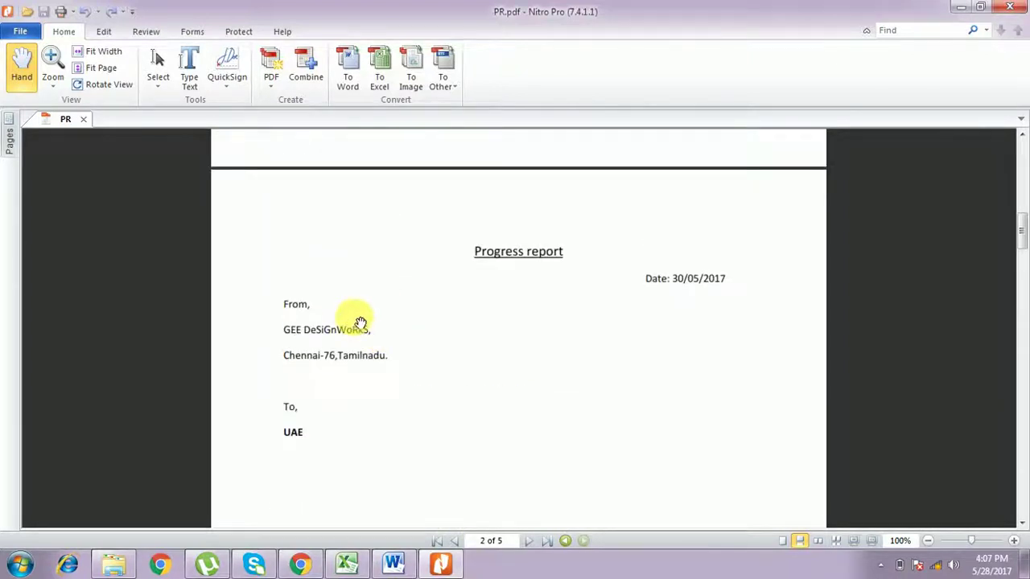
pyautogui.scroll(15, 361, 324)
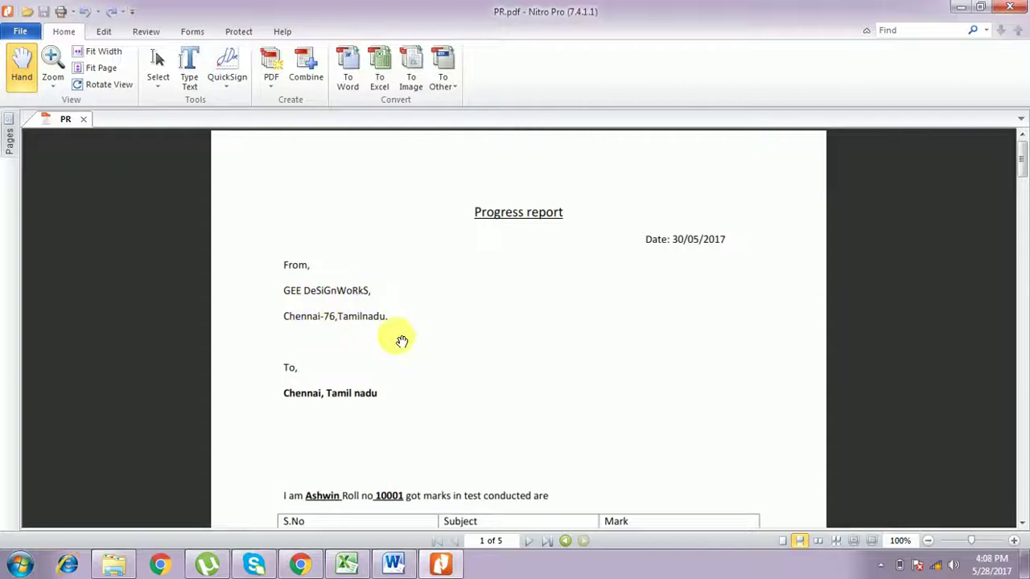
pyautogui.scroll(-10, 683, 233)
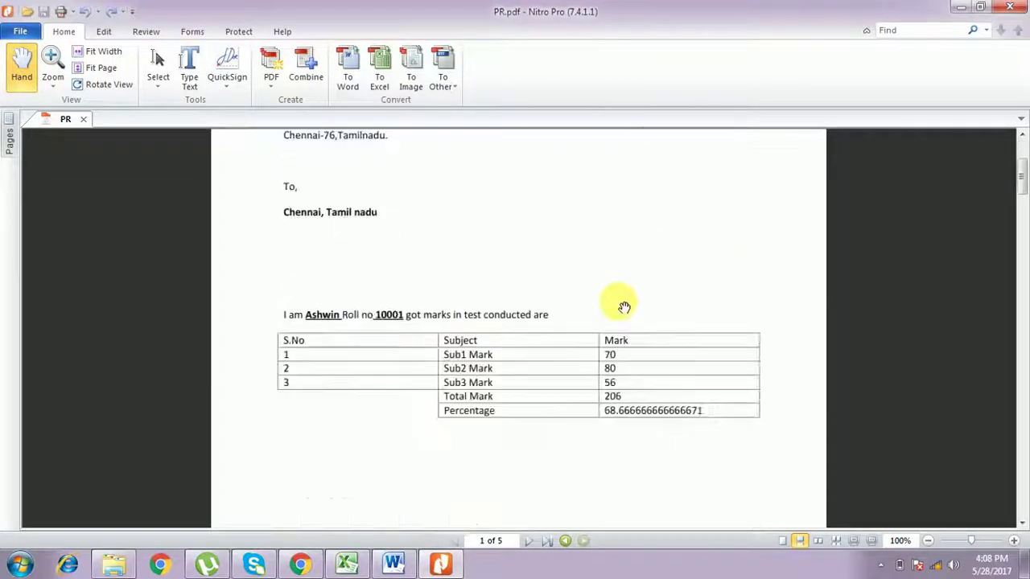
pyautogui.scroll(-10, 614, 340)
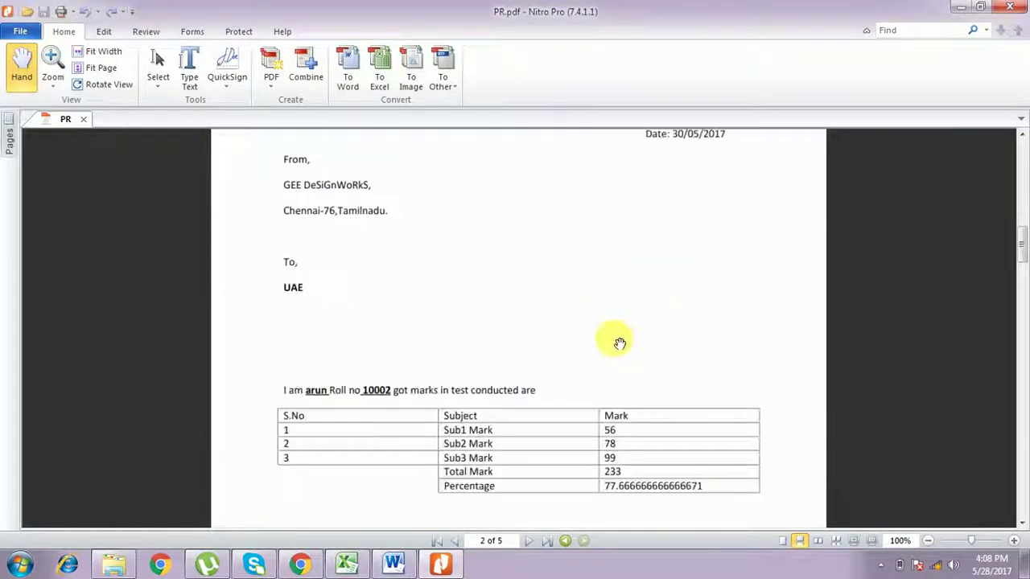
pyautogui.scroll(8, 609, 338)
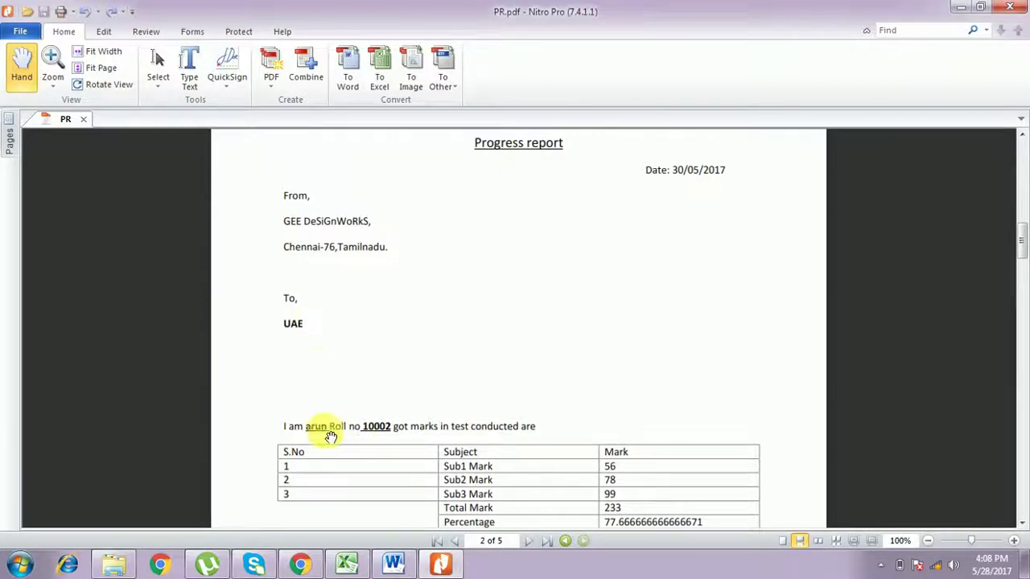
pyautogui.scroll(-10, 367, 407)
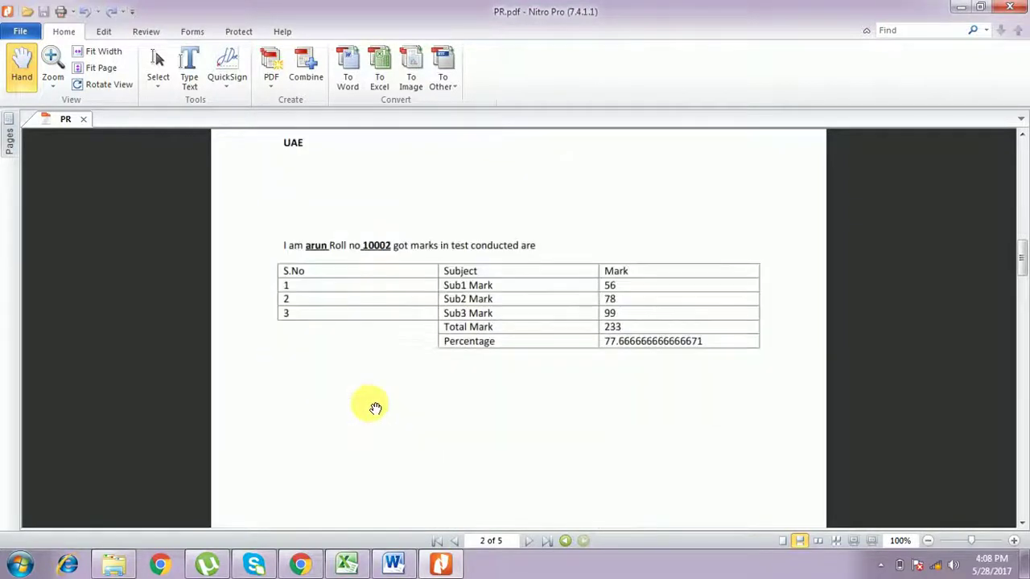
# Read through the third to fifth letters in the PDF and return to the fourth letter
pyautogui.scroll(-6, 371, 403)
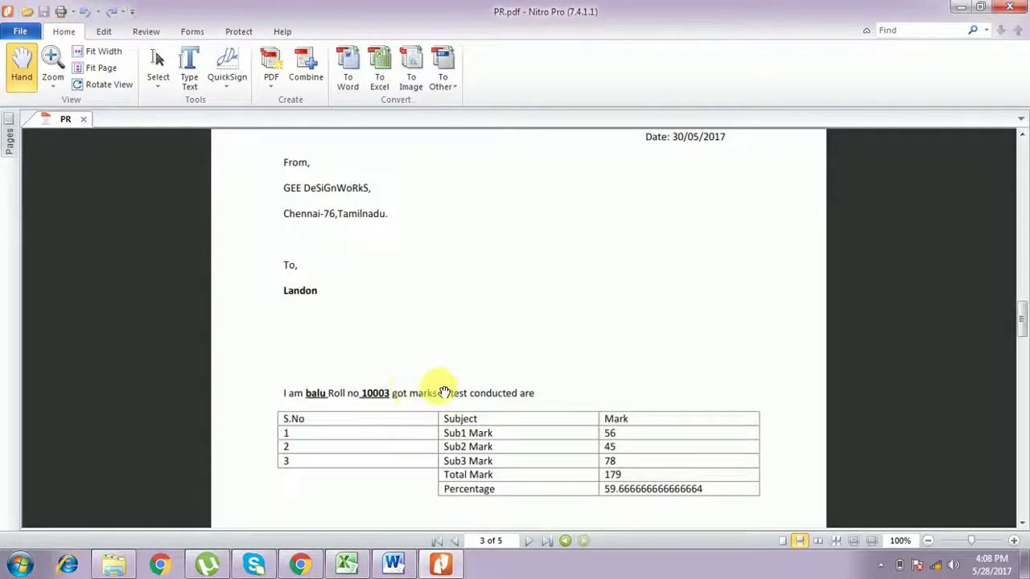
pyautogui.scroll(-3, 440, 391)
pyautogui.scroll(-12, 441, 390)
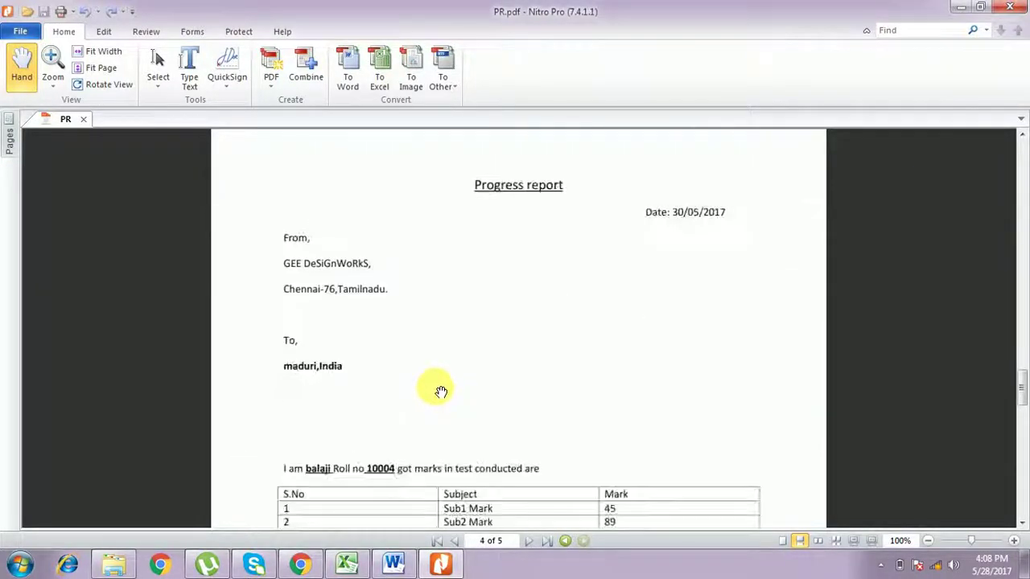
pyautogui.scroll(-10, 430, 402)
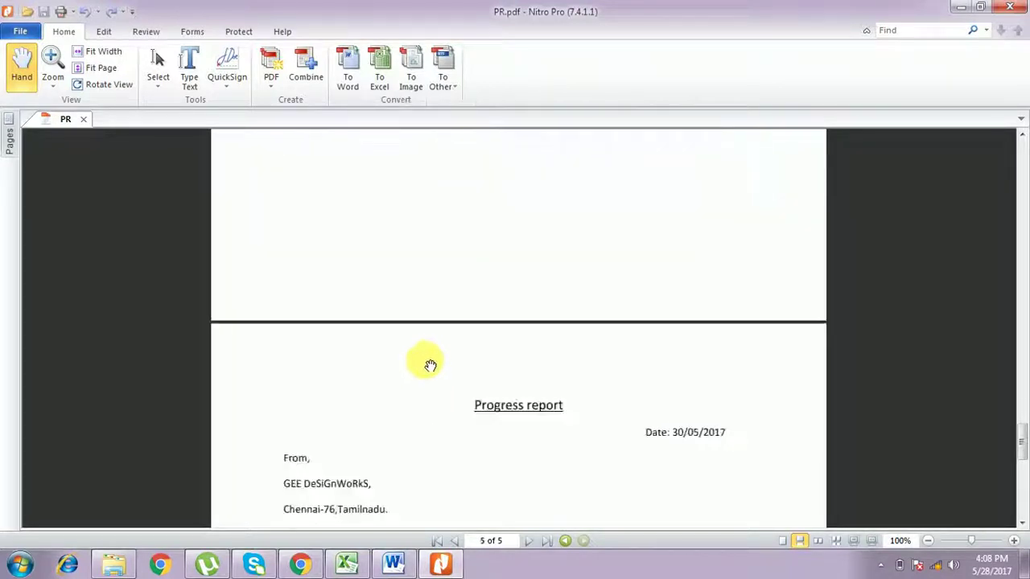
pyautogui.scroll(-6, 428, 366)
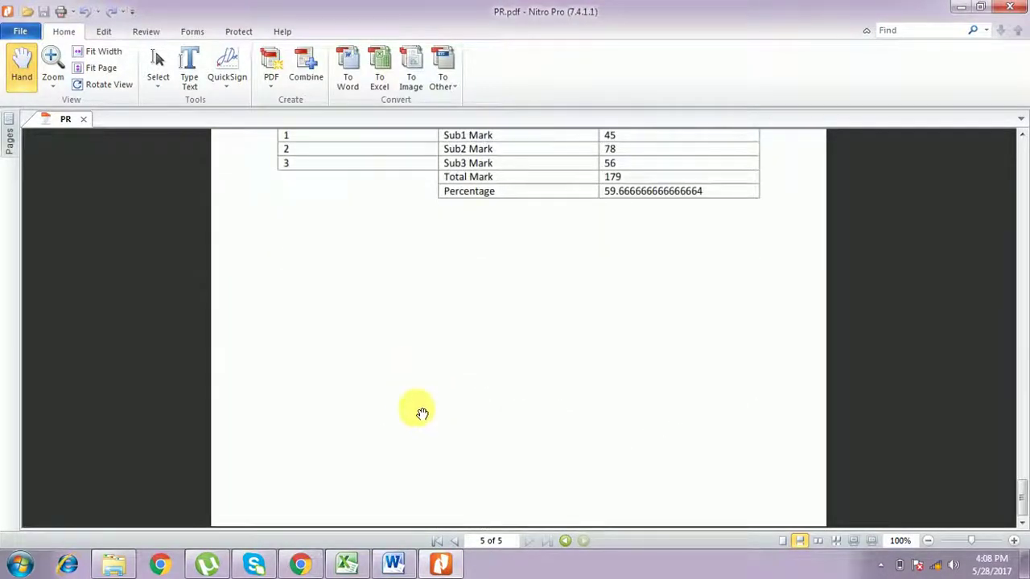
pyautogui.scroll(3, 418, 410)
pyautogui.scroll(10, 424, 414)
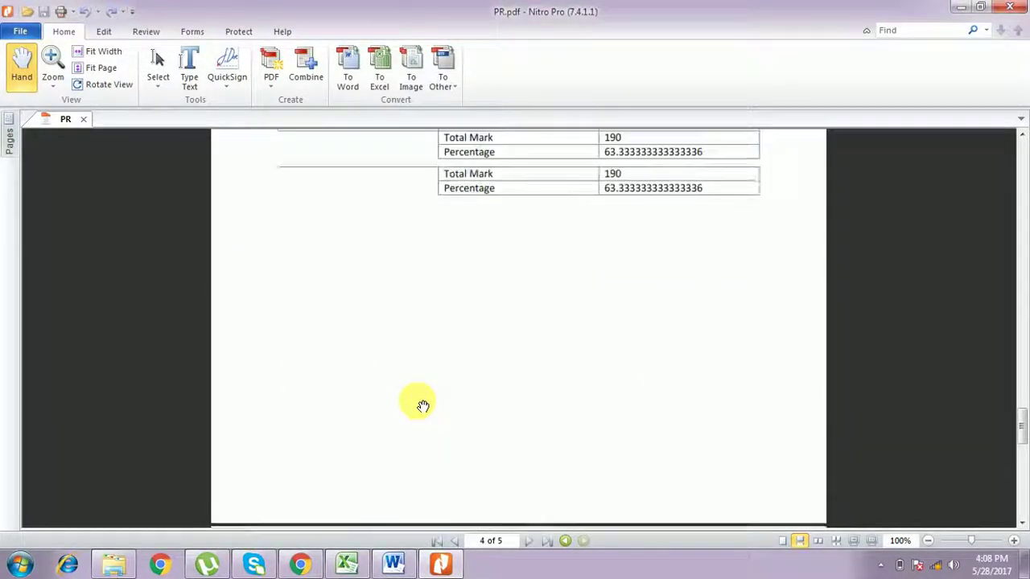
pyautogui.scroll(3, 419, 406)
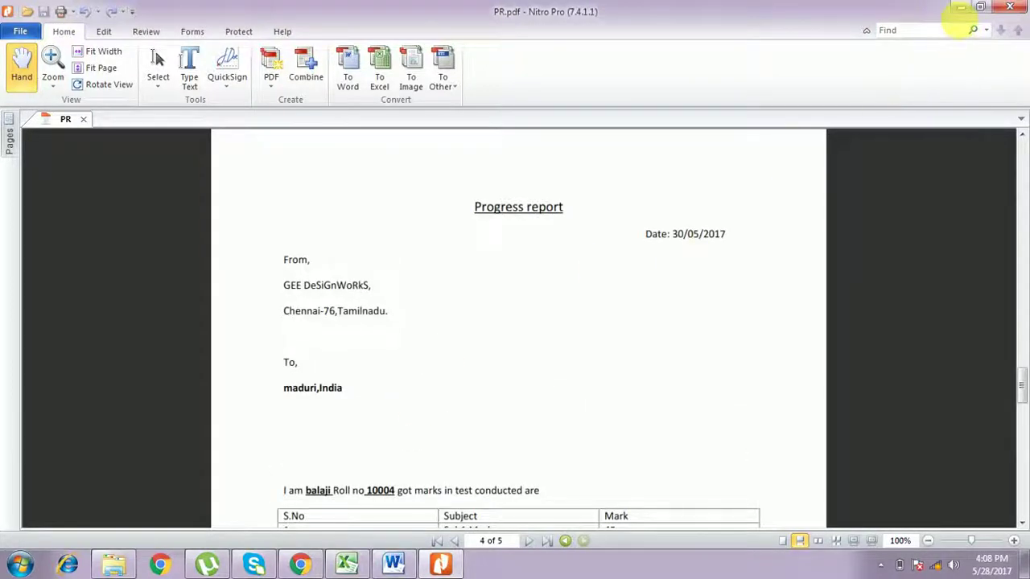
# Minimize the PDF, letter and workbook windows to view the Mail Merge folder's files
pyautogui.click(962, 8)
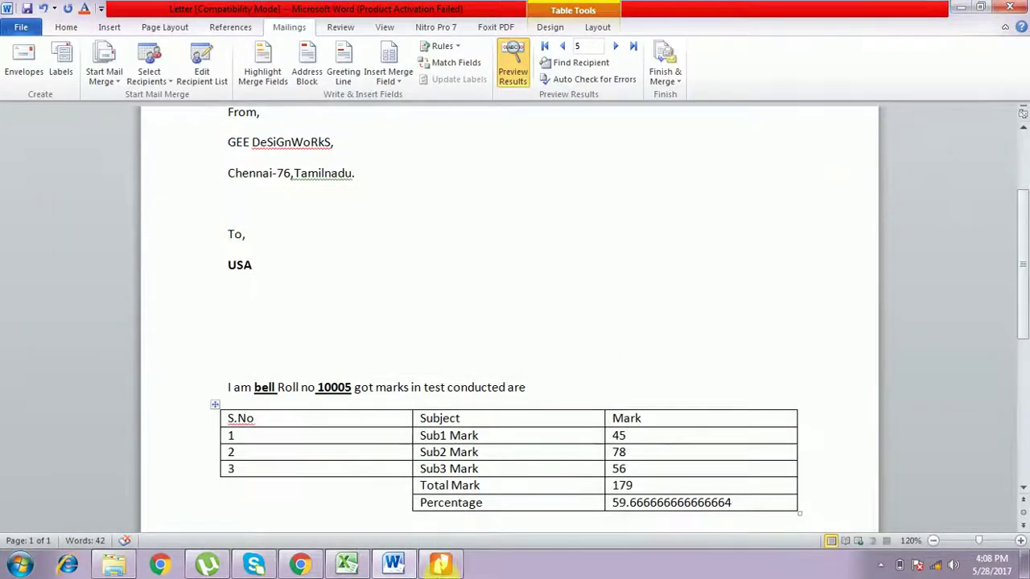
pyautogui.click(961, 8)
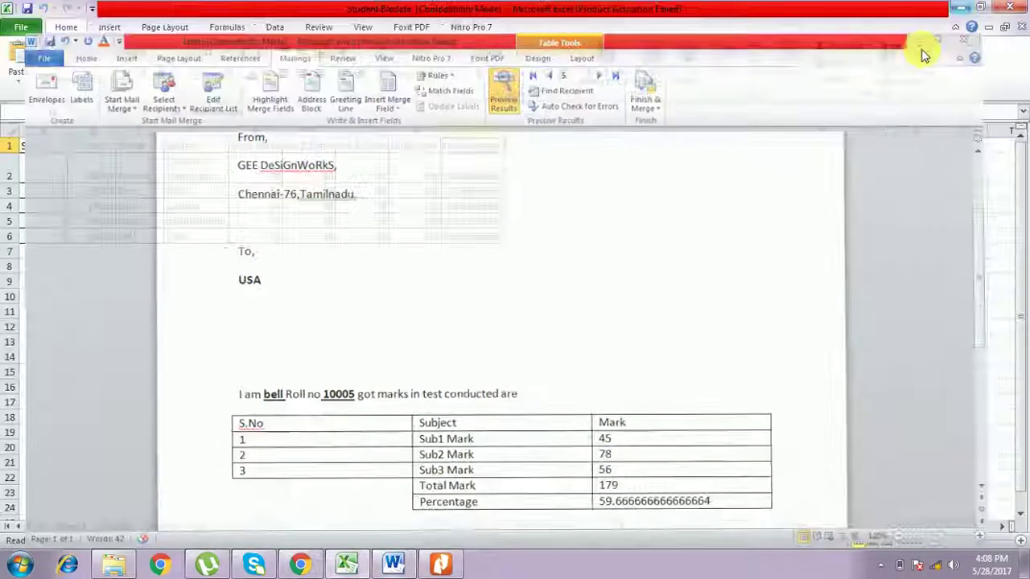
pyautogui.click(961, 8)
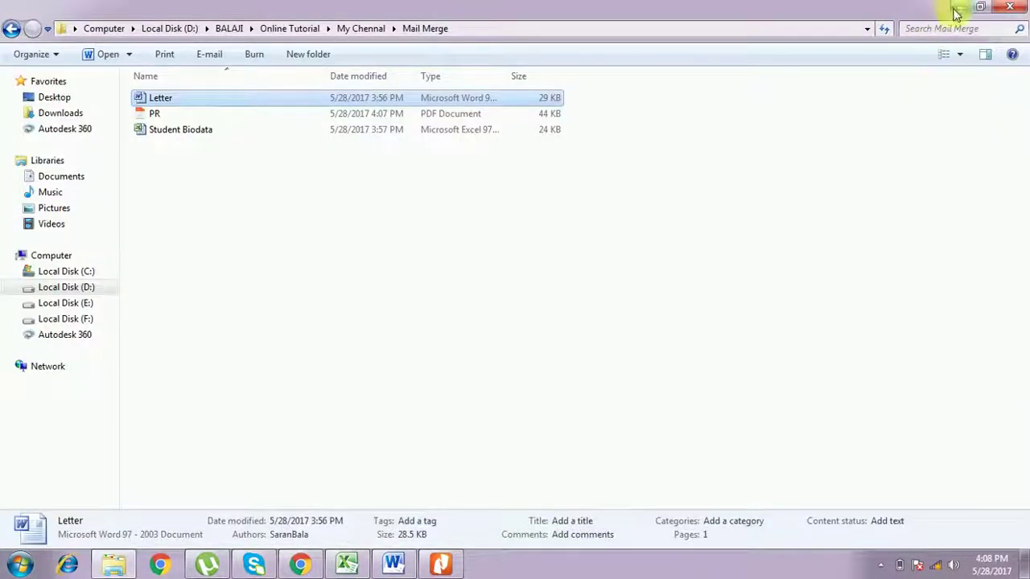